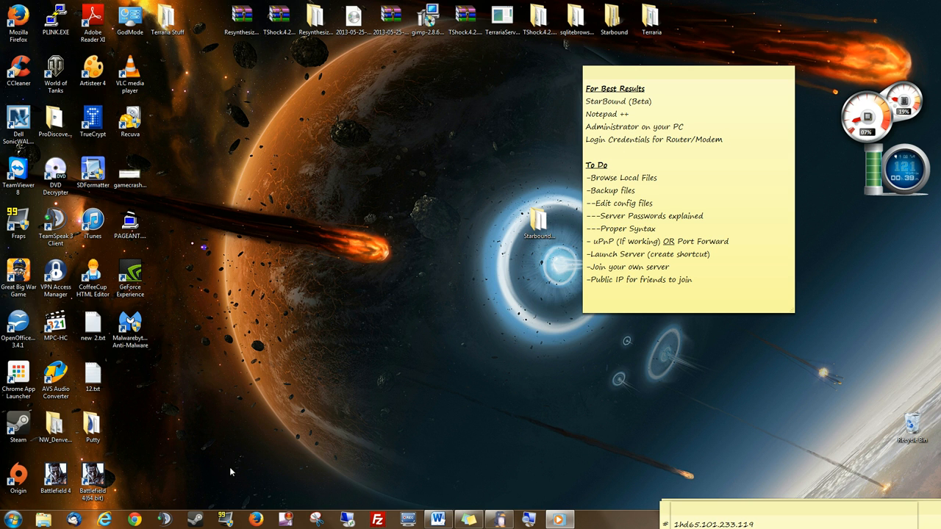
- Launch the Steam client from the Windows taskbar
left_click(196, 520)
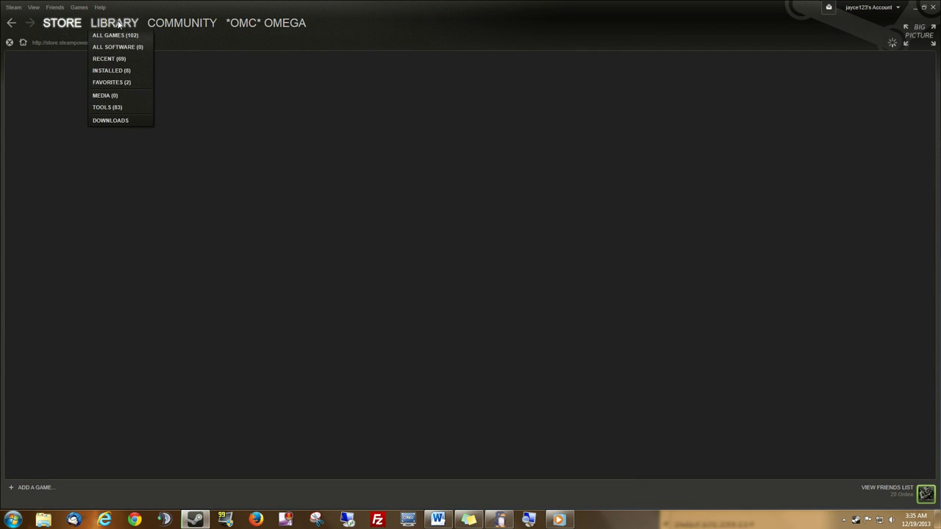
- Browse Starbound's local files via Library > Properties > LOCAL FILES, opening the install folder
left_click(117, 24)
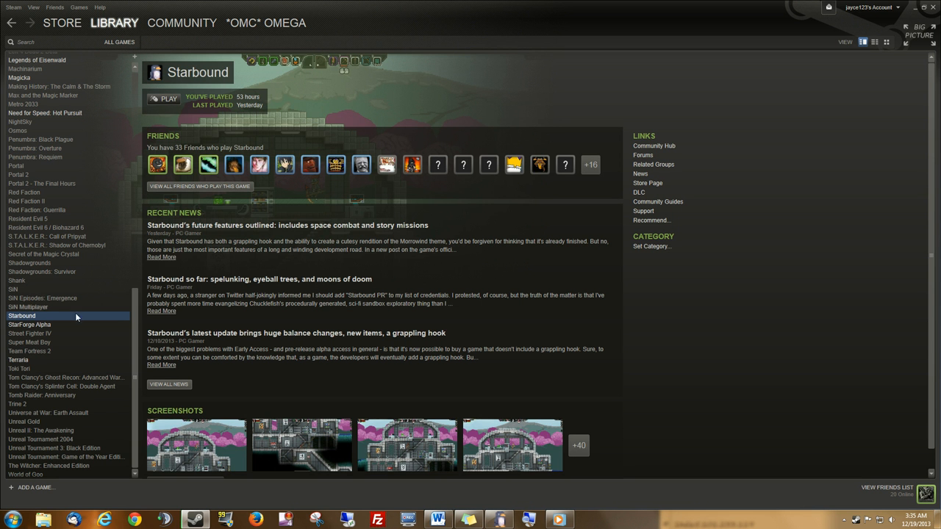
right_click(31, 317)
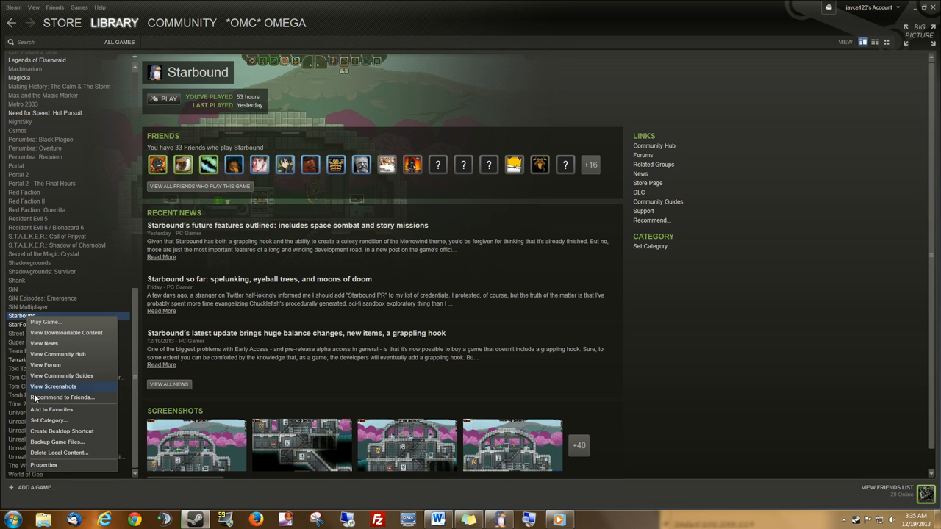
left_click(54, 467)
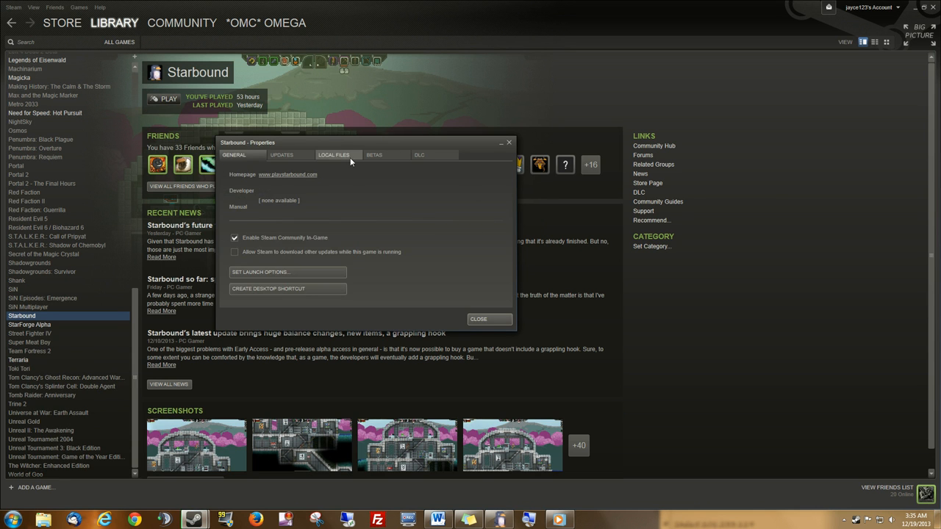
left_click(340, 156)
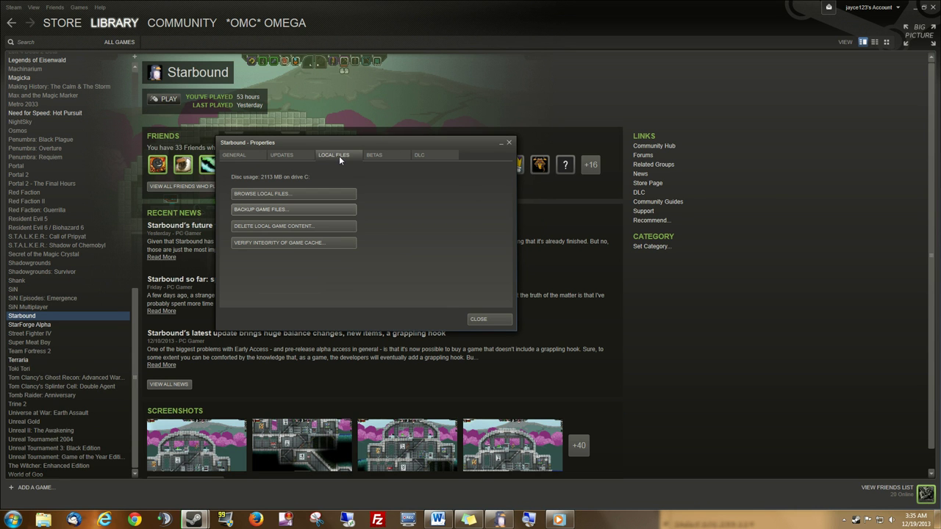
left_click(258, 194)
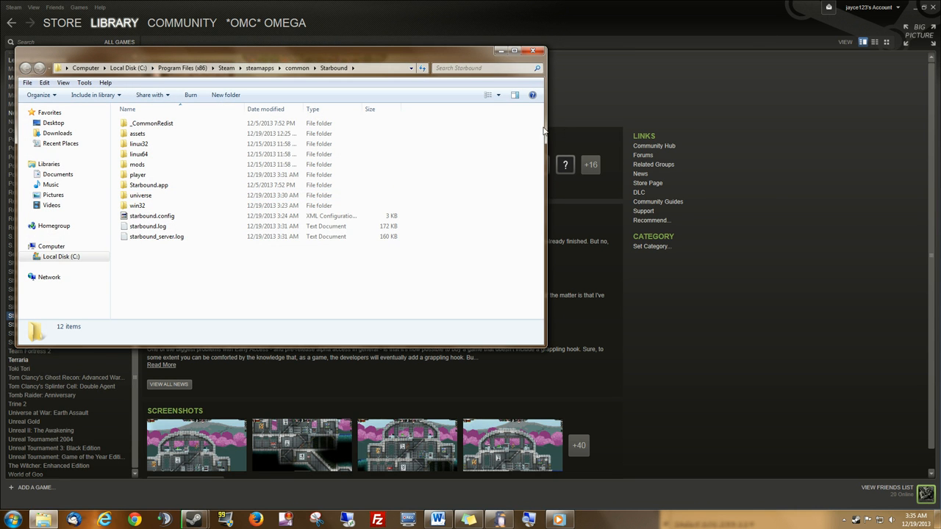
- Close the Starbound Properties window, put Steam away and reposition the folder window
left_click_drag(470, 53, 519, 194)
left_click(509, 143)
key("alt+F4")
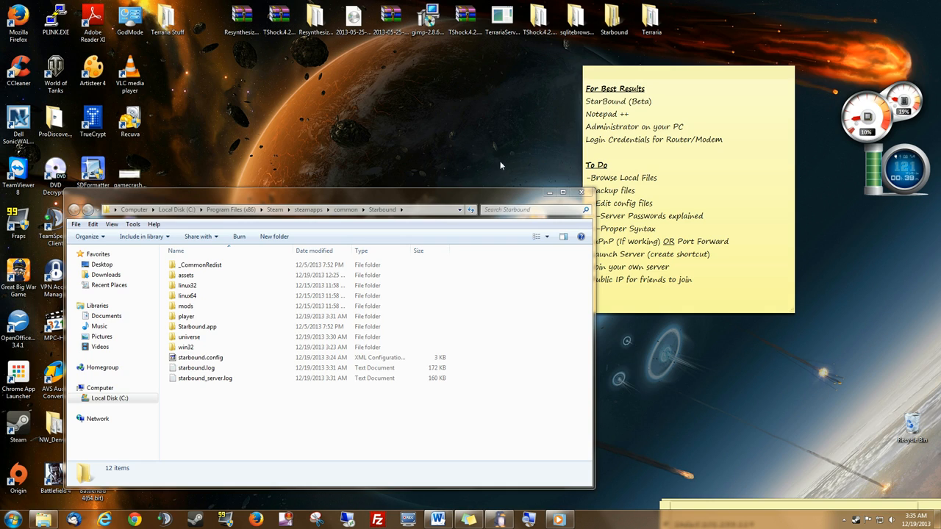
left_click_drag(477, 194, 531, 82)
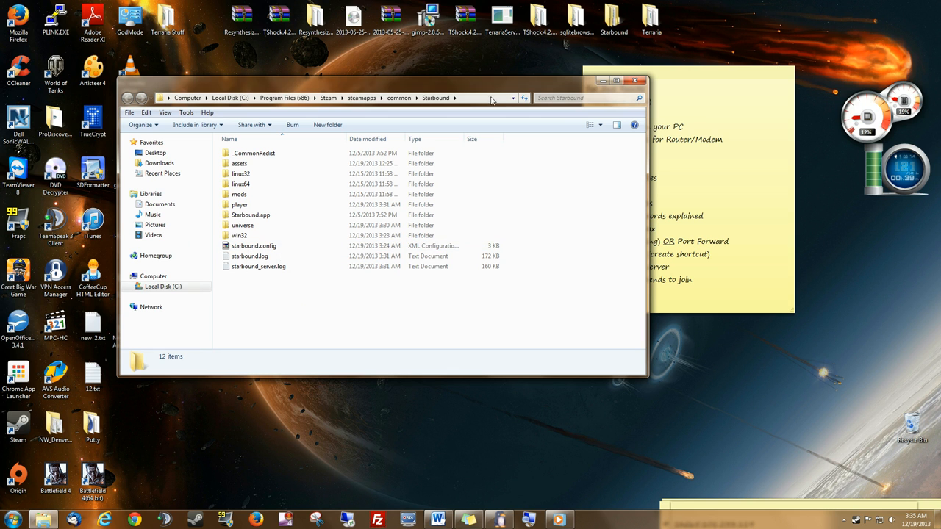
- Glance at the folder path, then select starbound.config and bring up its context menu
left_click(486, 99)
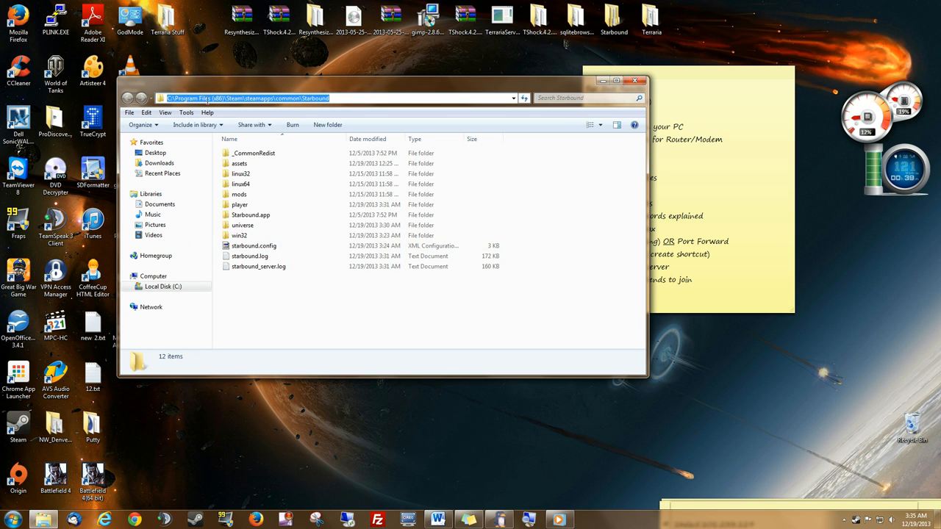
left_click(340, 100)
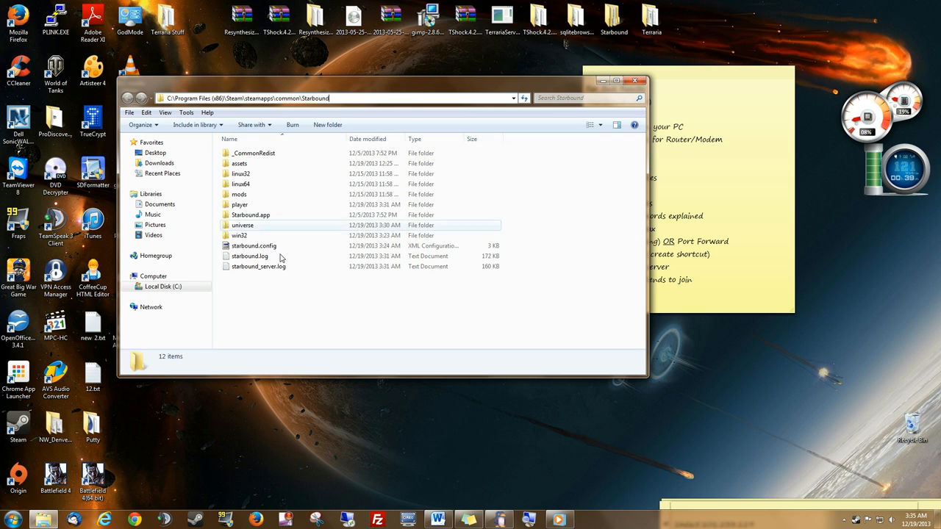
left_click(274, 295)
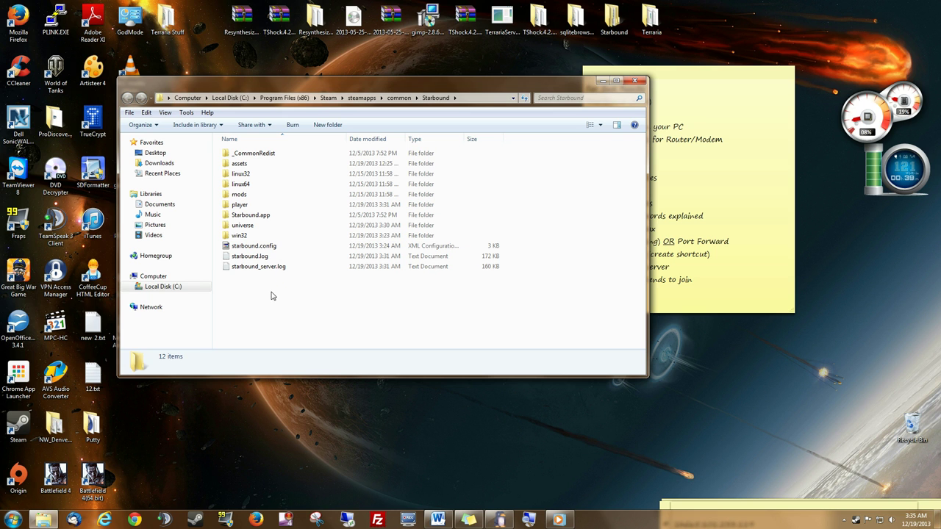
left_click(239, 248)
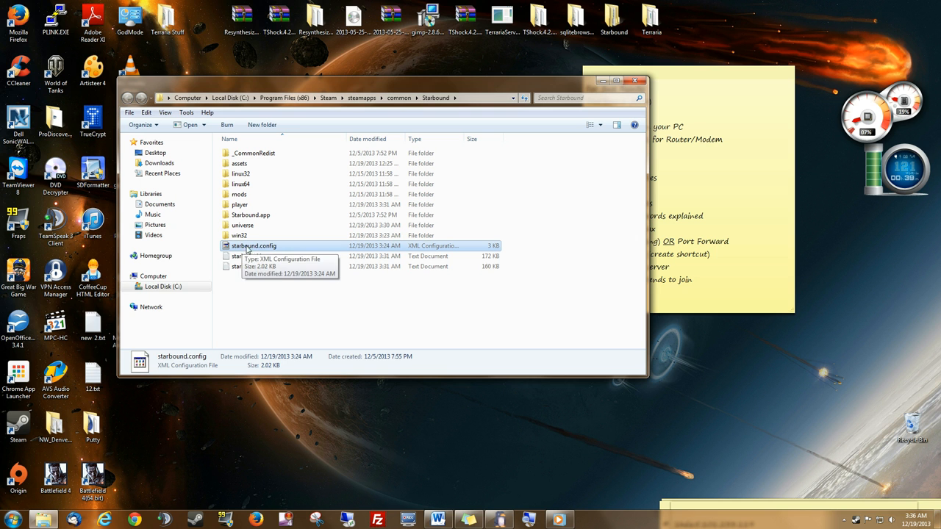
right_click(250, 246)
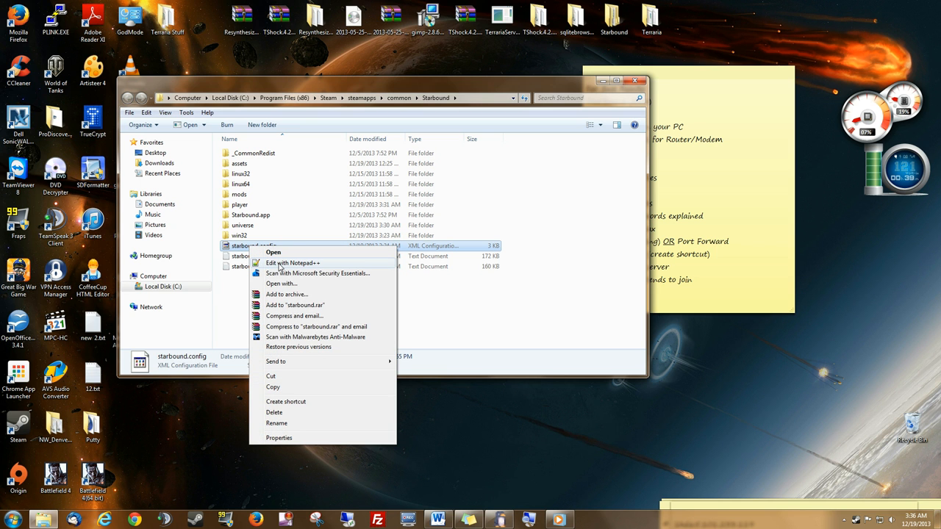
- Edit starbound.config in Notepad++ and review the maxPlayers 8 and upnpPortForwarding lines
left_click(279, 263)
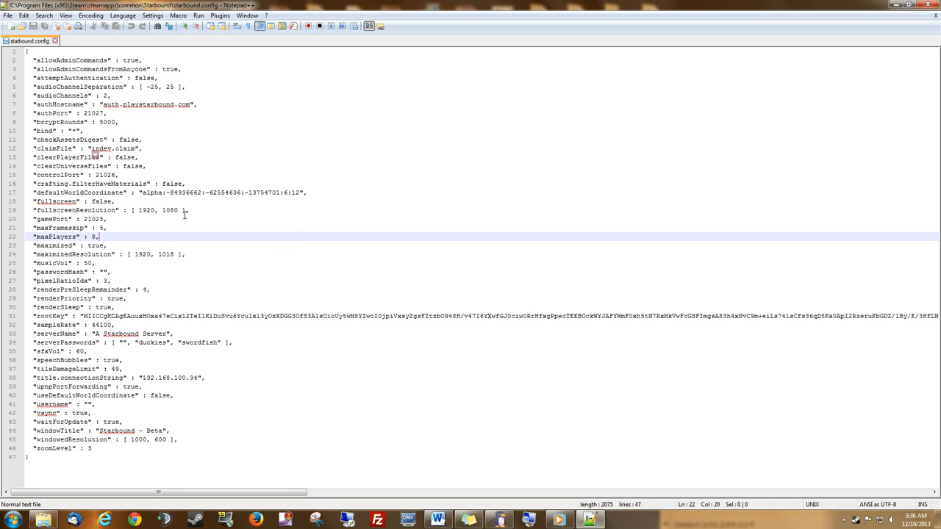
left_click_drag(105, 236, 87, 236)
left_click(116, 237)
mouse_move(148, 386)
left_mouse_down()
mouse_move(136, 378)
mouse_move(41, 387)
left_mouse_up()
left_click(42, 387)
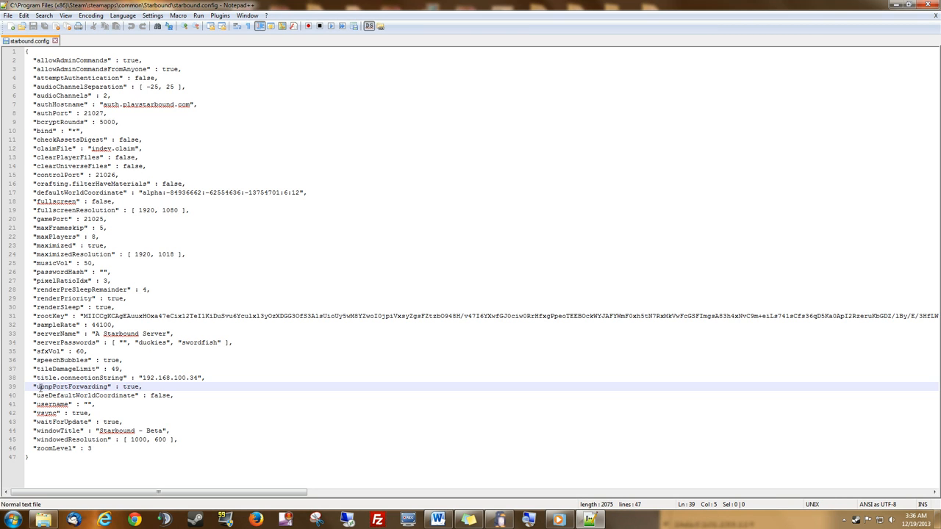
left_click(150, 386)
left_click(119, 342)
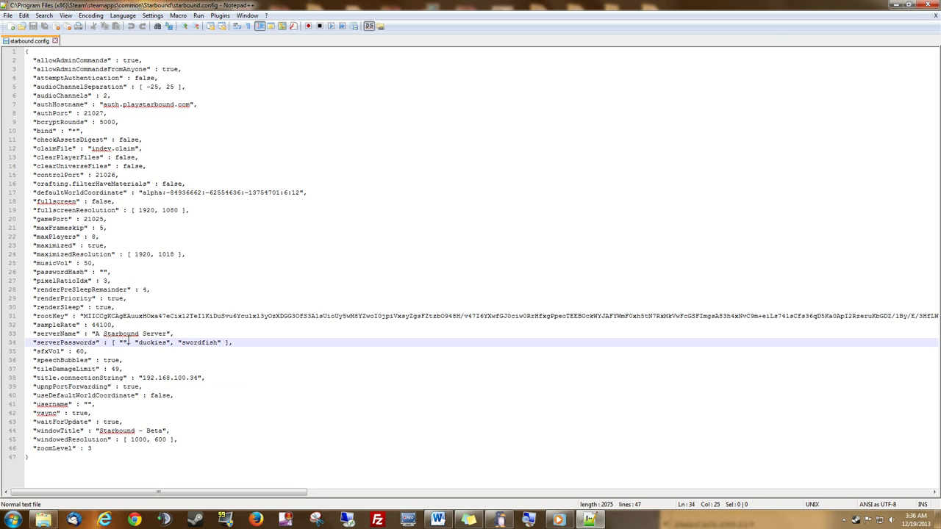
left_click(266, 345)
left_click(221, 342)
key("BackSpace")
key("BackSpace")
key("BackSpace")
key("BackSpace")
key("BackSpace")
key("BackSpace")
key("BackSpace")
key("BackSpace")
key("BackSpace")
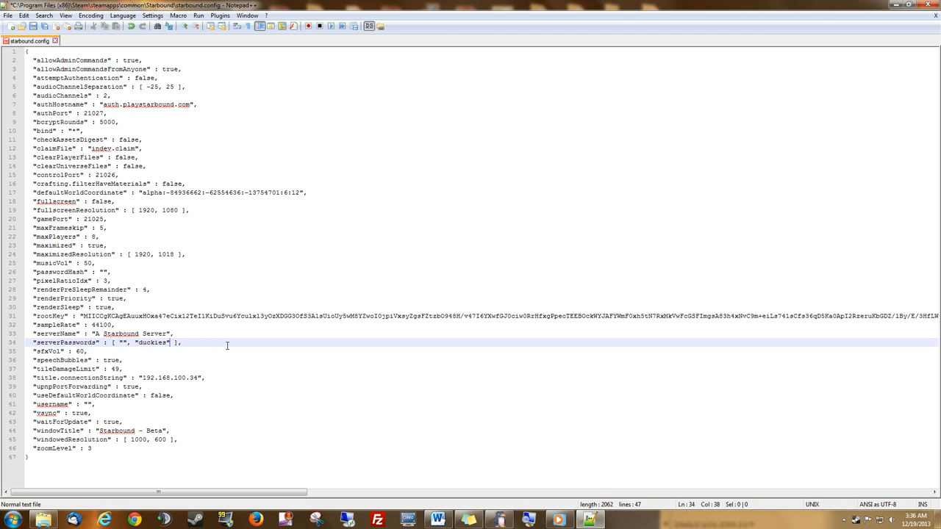
key("BackSpace")
key("BackSpace")
key("BackSpace")
key("BackSpace")
key("BackSpace")
key("BackSpace")
key("BackSpace")
key("BackSpace")
key("BackSpace")
key("BackSpace")
key("BackSpace")
type("Password")
left_click_drag(34, 220, 112, 219)
key("Right")
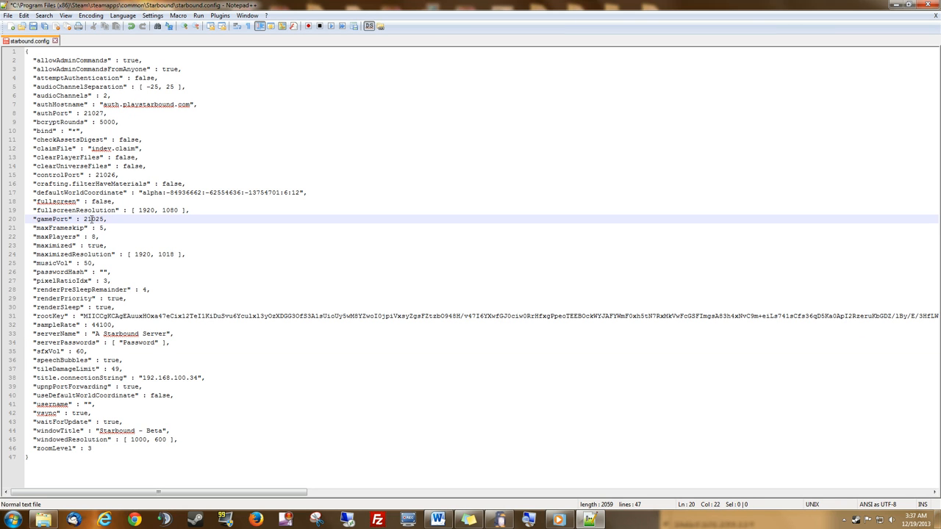
key("ctrl+Left")
key("ctrl+Left")
key("shift+Right")
key("shift+Right")
key("shift+Right")
key("shift+Right")
key("shift+Right")
left_click(112, 219)
double_click(87, 219)
left_click(112, 219)
left_click(8, 18)
left_click(577, 100)
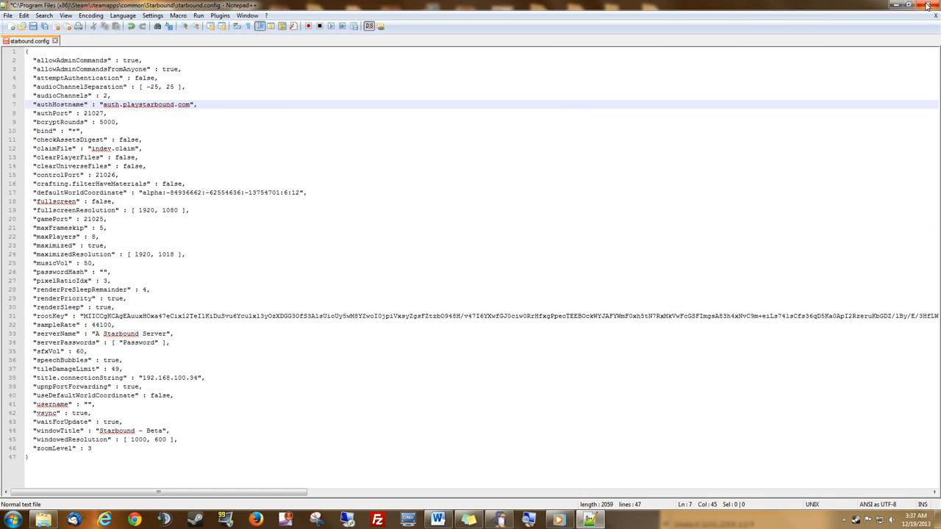
- Close starbound.config discarding changes and nudge the Explorer folder window down-left
left_click(927, 6)
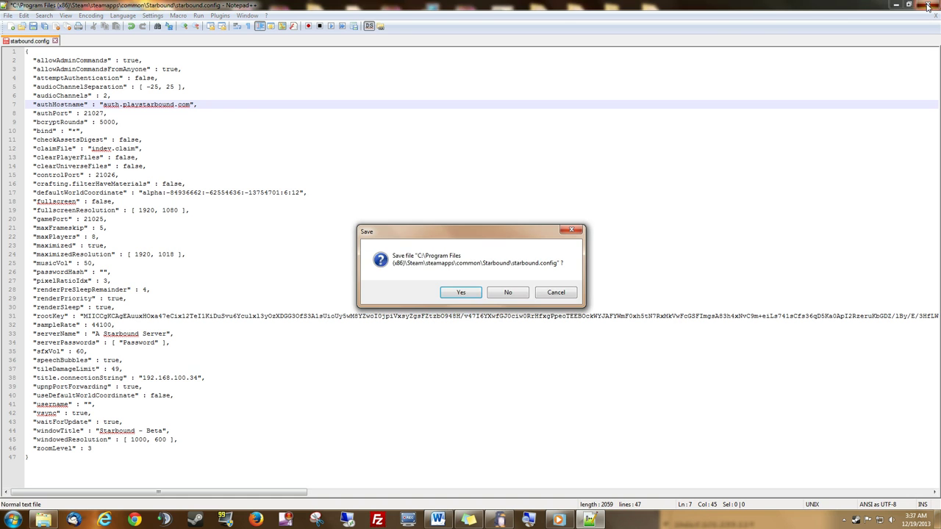
left_click(508, 293)
mouse_move(564, 74)
left_mouse_down()
mouse_move(519, 99)
mouse_move(527, 62)
left_mouse_up()
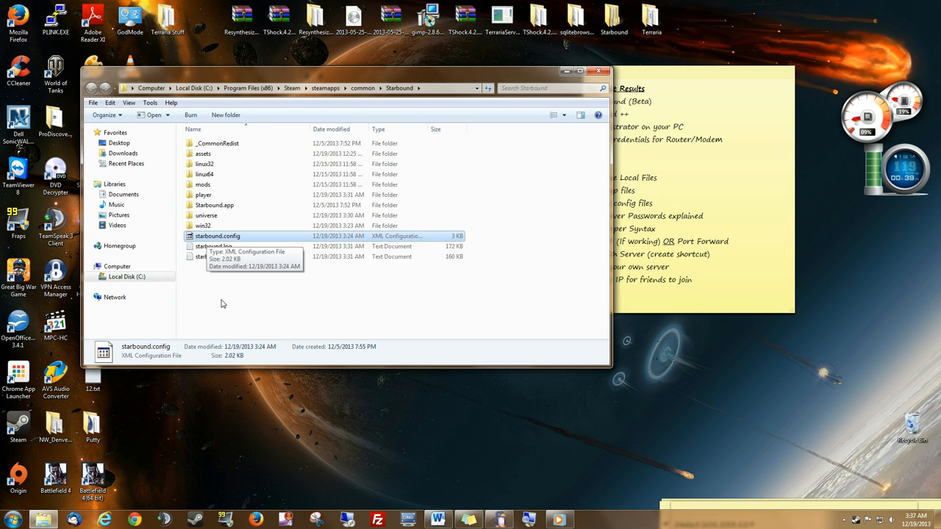
- Peek at default_configuration.config in assets, then return and select starbound.config
double_click(206, 155)
scroll(237, 302, "down", 4)
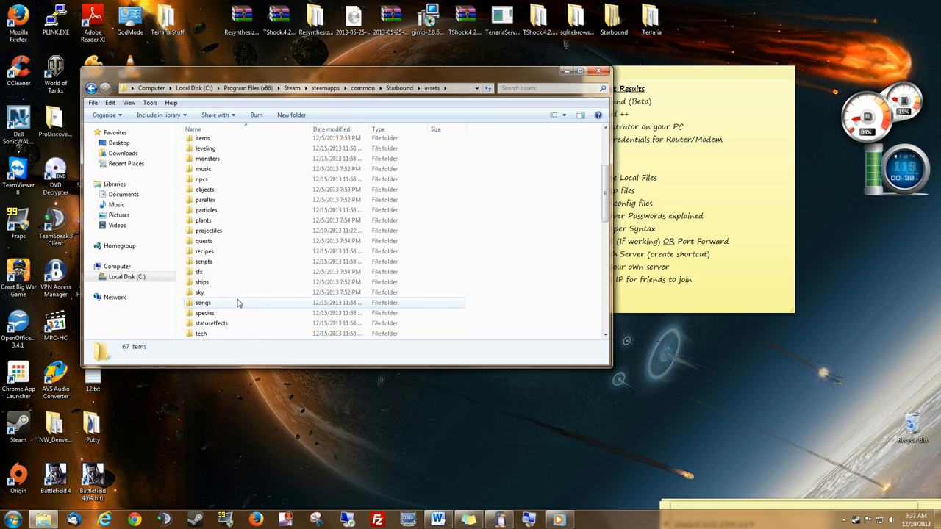
scroll(238, 302, "down", 5)
left_click(233, 303)
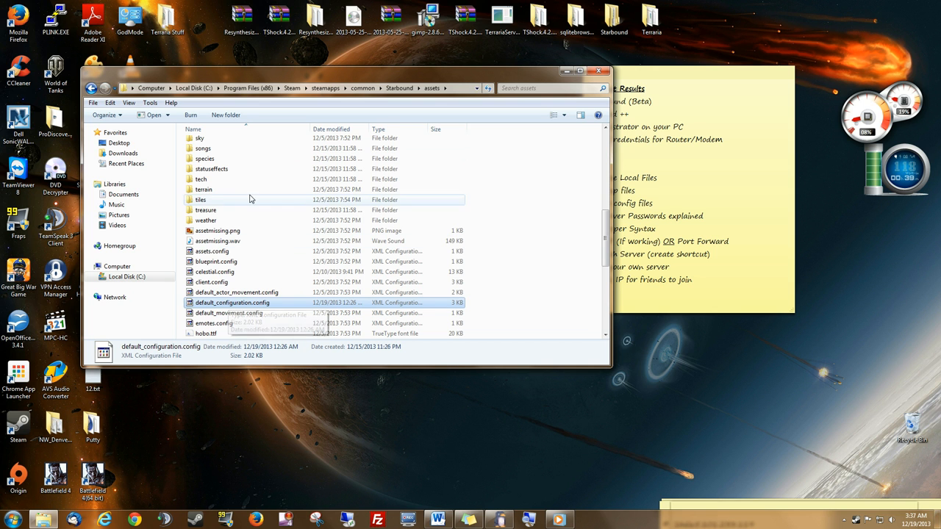
scroll(241, 298, "down", 1)
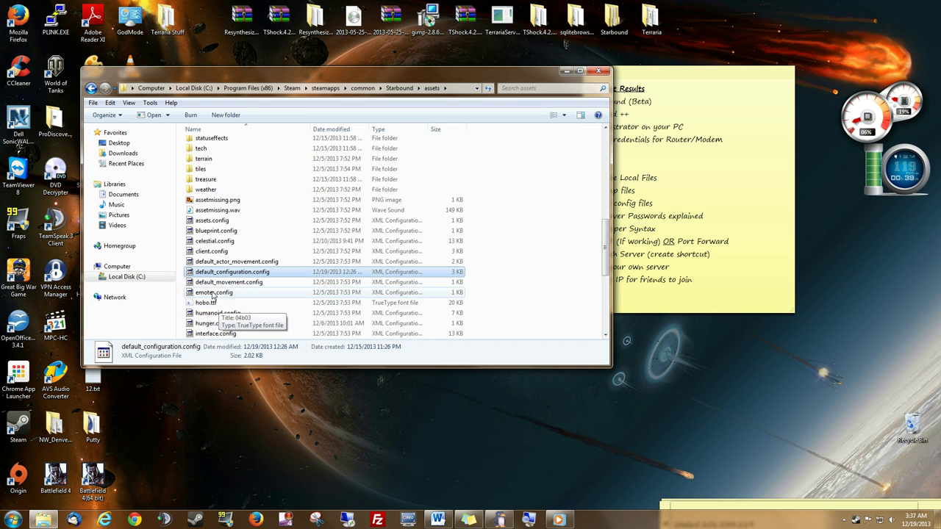
left_click(91, 88)
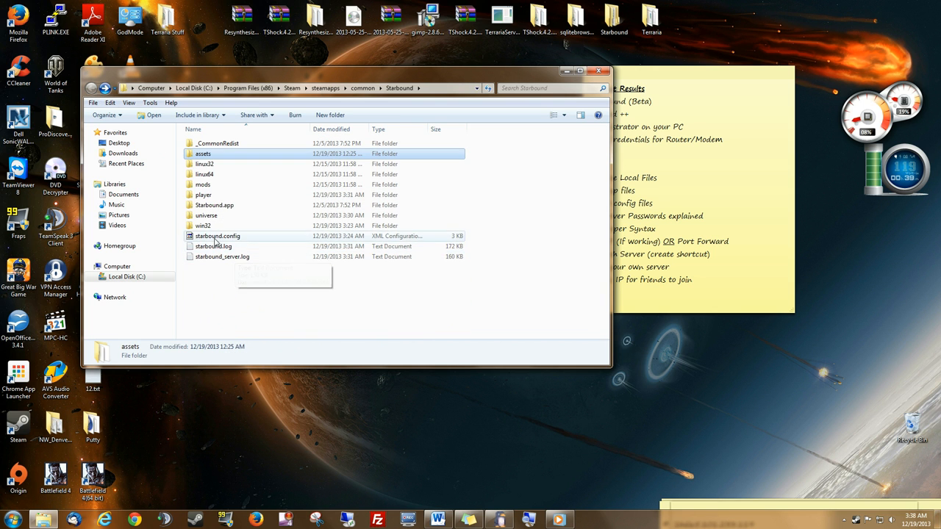
left_click(214, 238)
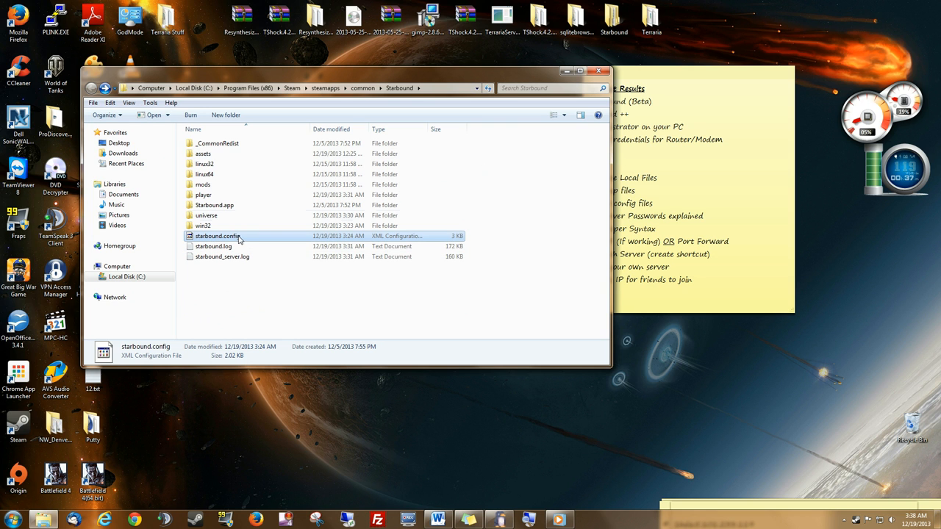
- Minimize Explorer and launch cmd.exe from the Start menu search
left_click(562, 74)
left_click(14, 521)
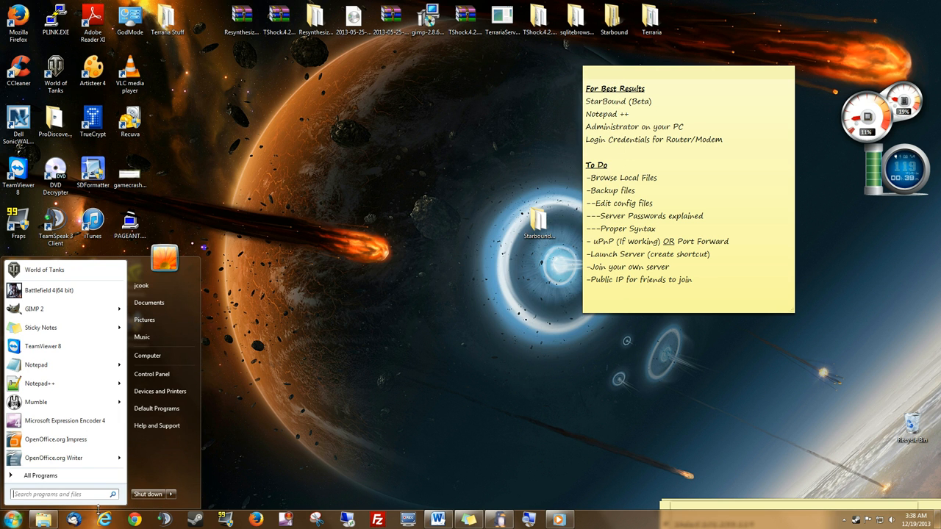
left_click(76, 496)
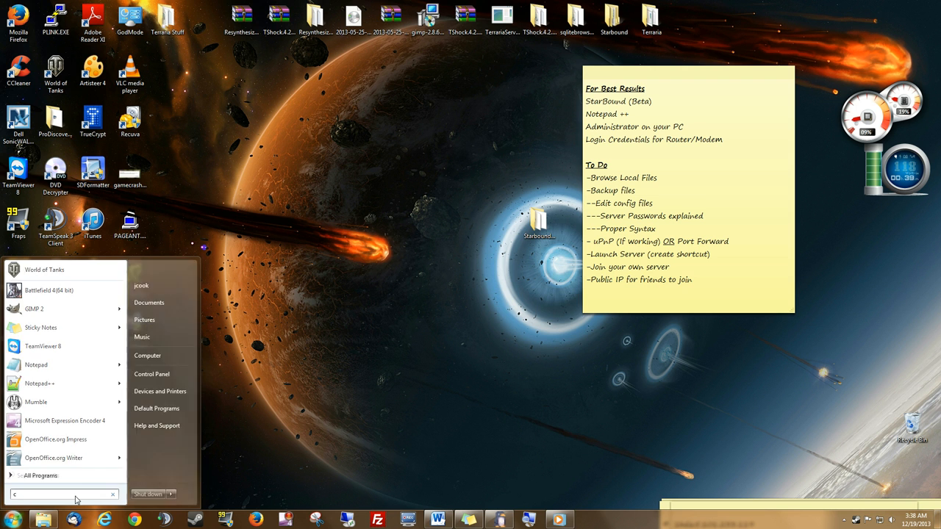
type("cmd")
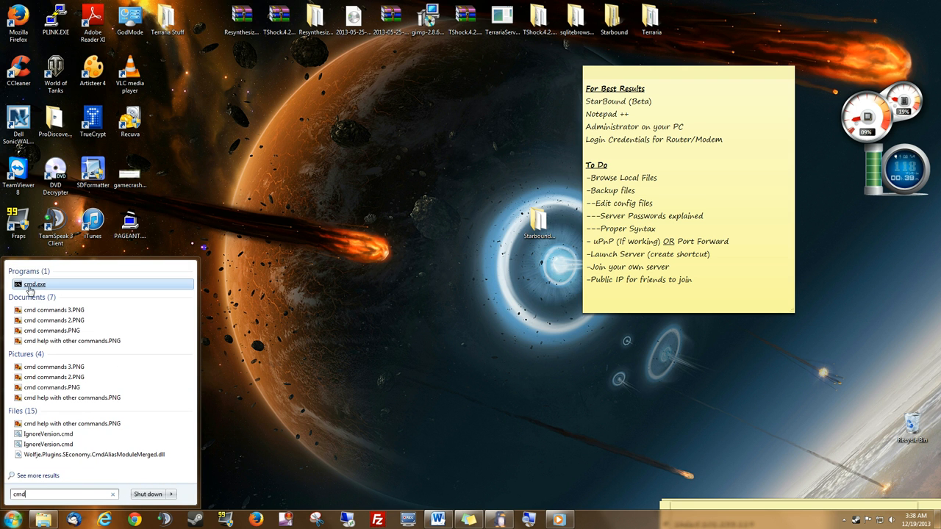
left_click(35, 284)
left_click_drag(225, 43, 375, 141)
type("ip")
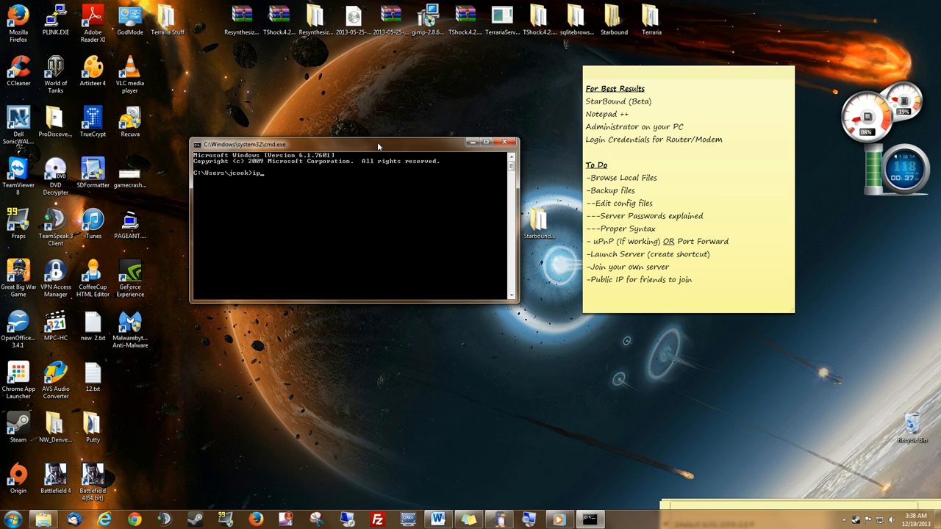
type("fig")
- Run ipconfig, showing IPv4 192.168.100.34 and gateway 192.168.100.1
key("Return")
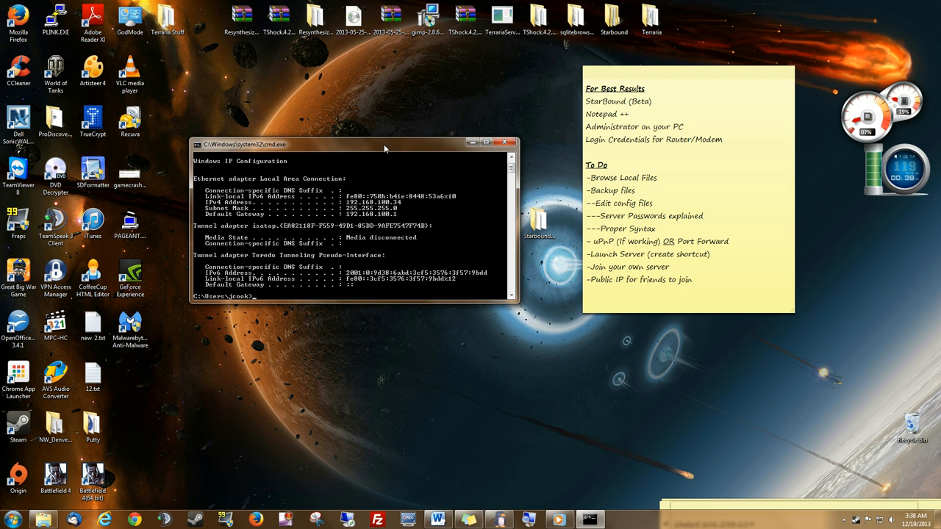
left_click_drag(384, 145, 322, 89)
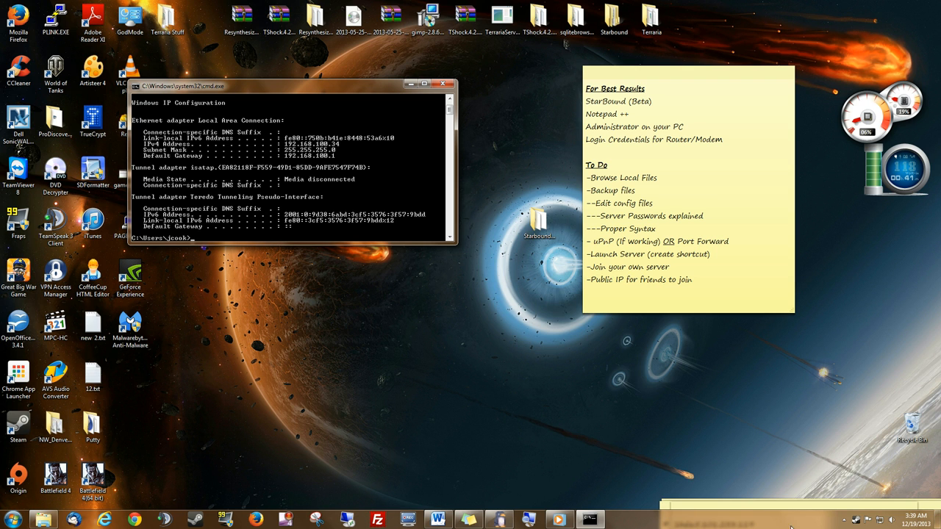
- From the network tray icon reach Local Area Connection Properties and select Internet Protocol Version 4
right_click(880, 521)
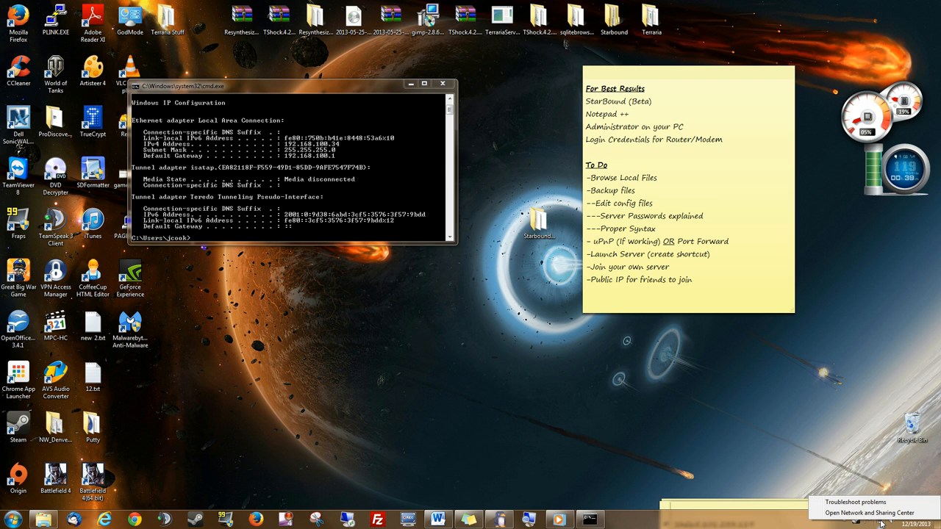
left_click(867, 512)
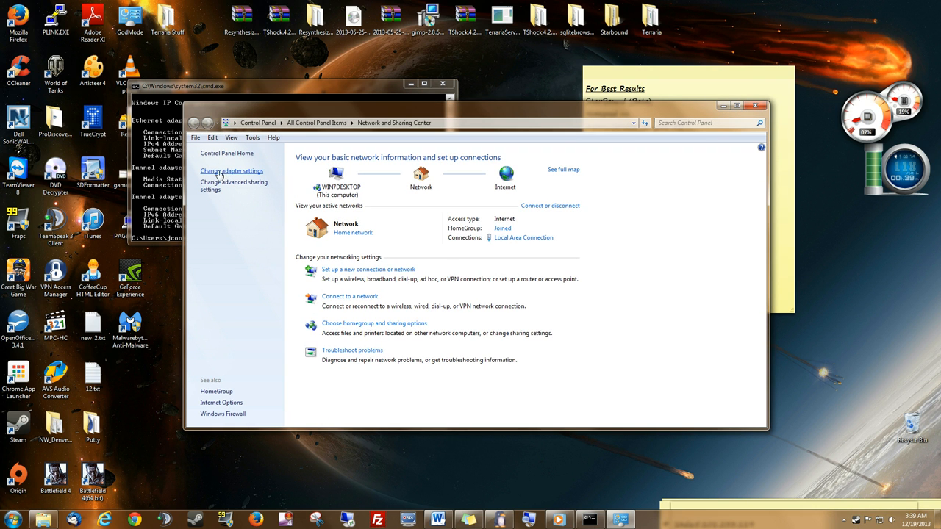
left_click(237, 174)
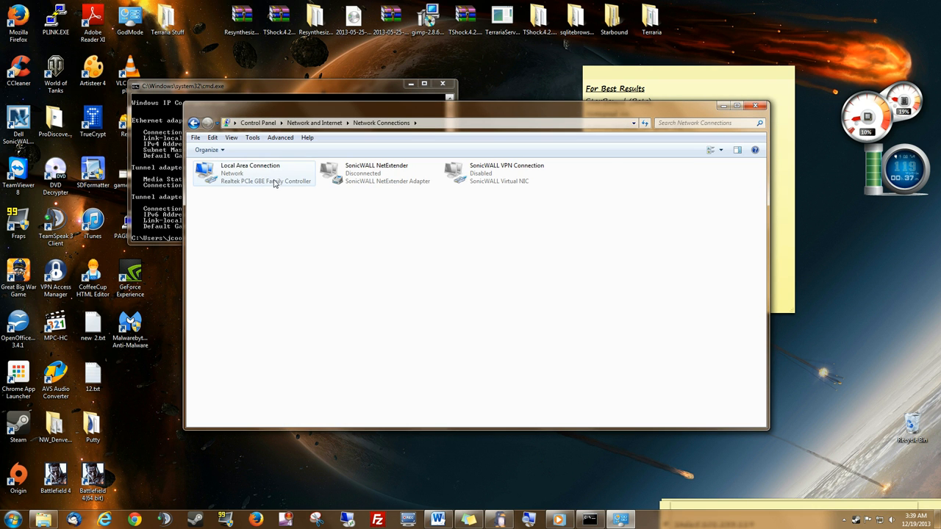
left_click(250, 175)
right_click(224, 174)
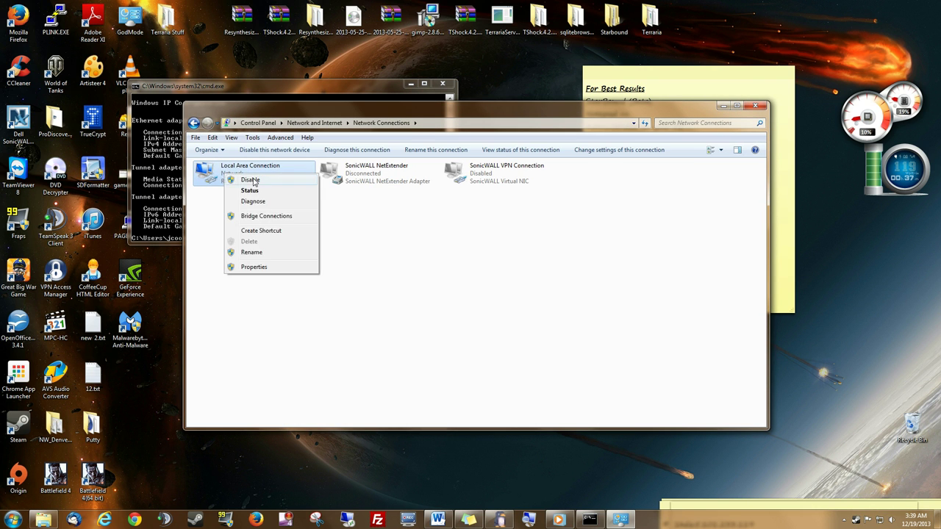
left_click(254, 267)
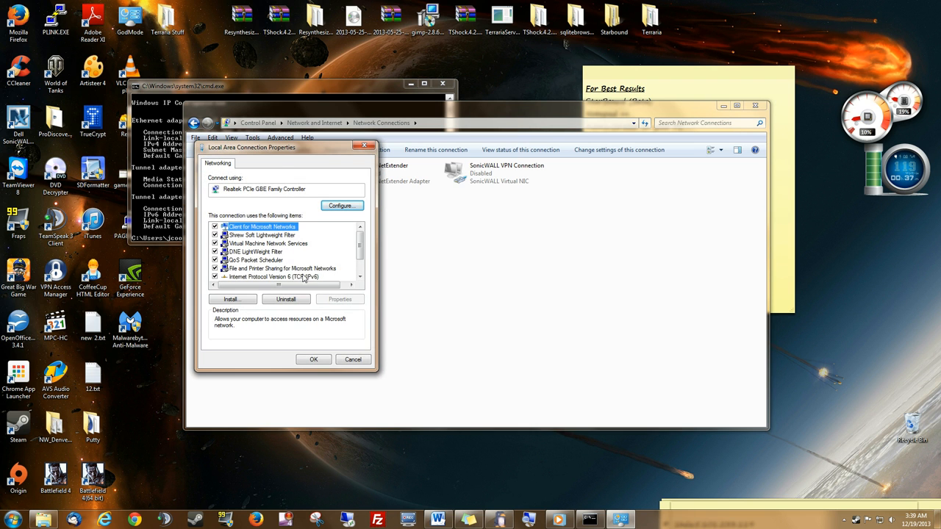
scroll(339, 270, "down", 1)
left_click(302, 260)
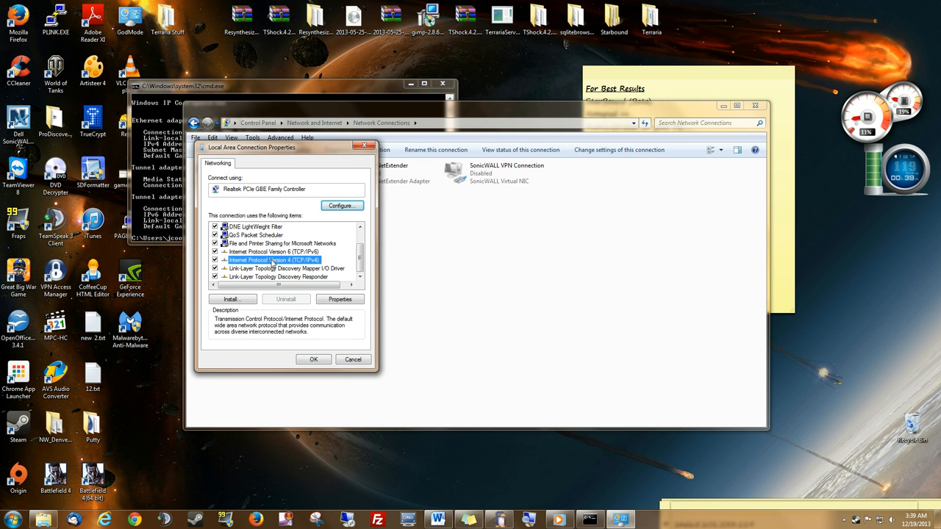
- Compare the IPv4 dialog with ipconfig output and accept static IP 192.168.100.34, gateway 192.168.100.1
left_click(338, 299)
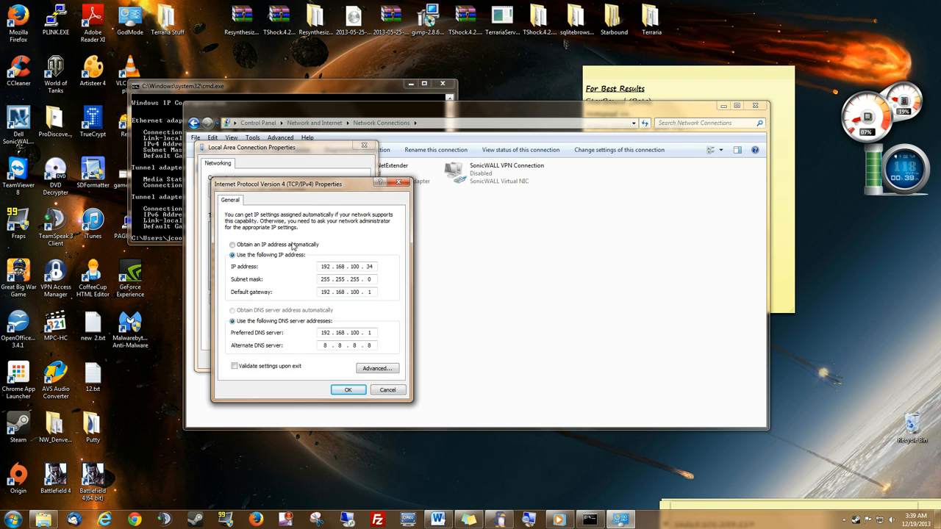
left_click_drag(310, 184, 492, 159)
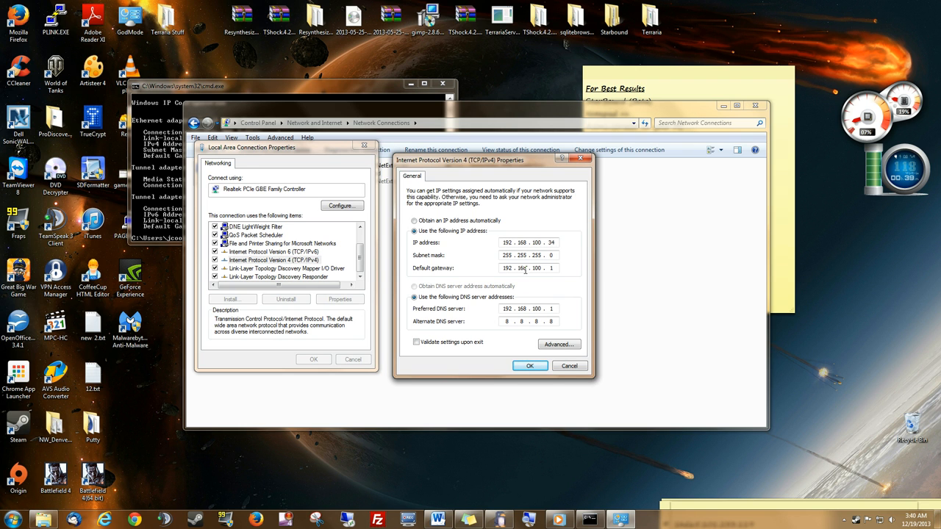
left_click(302, 89)
left_click_drag(302, 90, 240, 155)
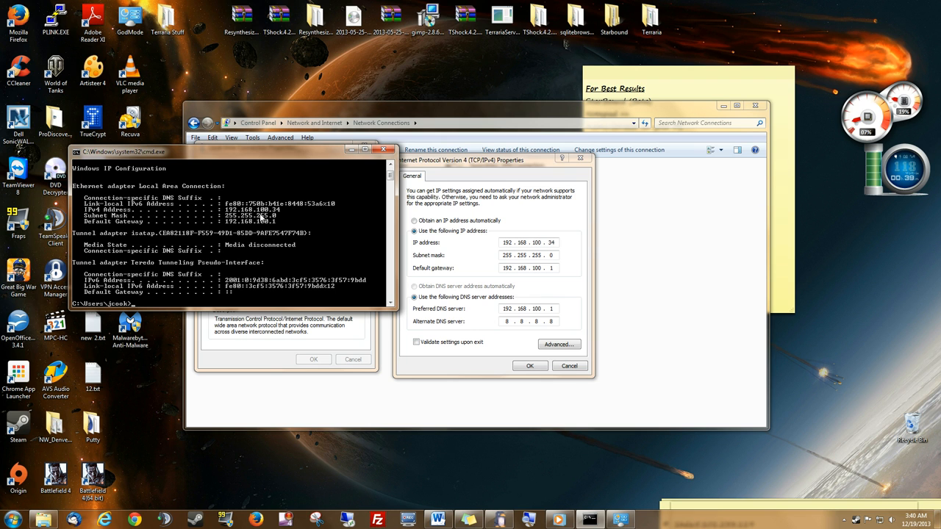
left_click(531, 268)
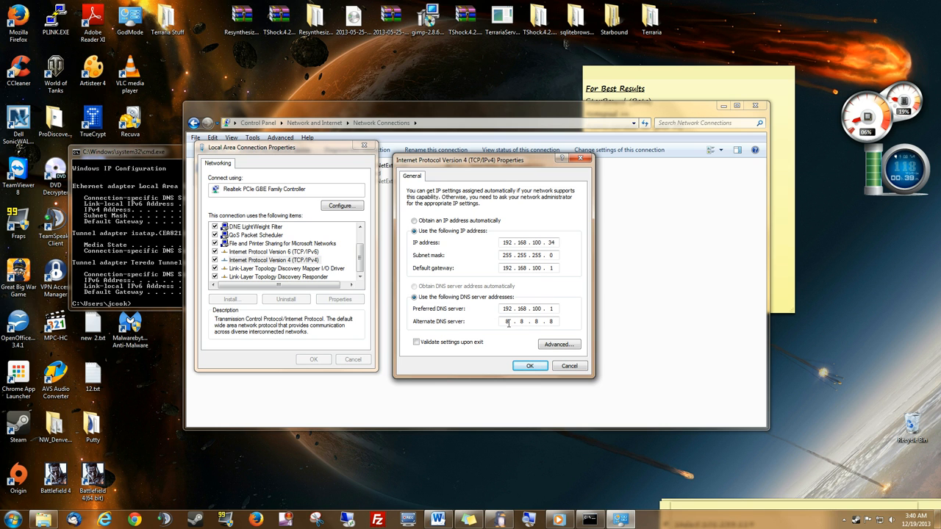
left_click(530, 365)
left_click(313, 359)
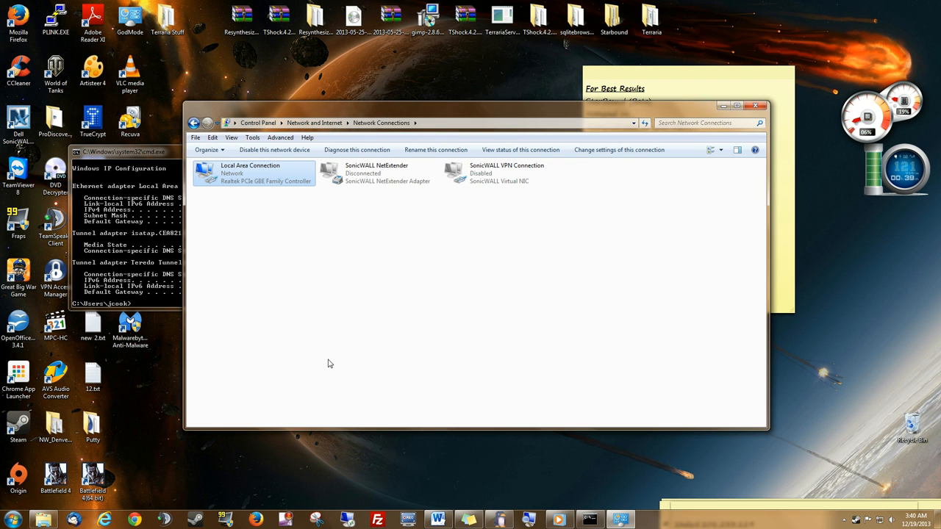
mouse_move(312, 108)
left_mouse_down()
mouse_move(532, 117)
mouse_move(530, 108)
left_mouse_up()
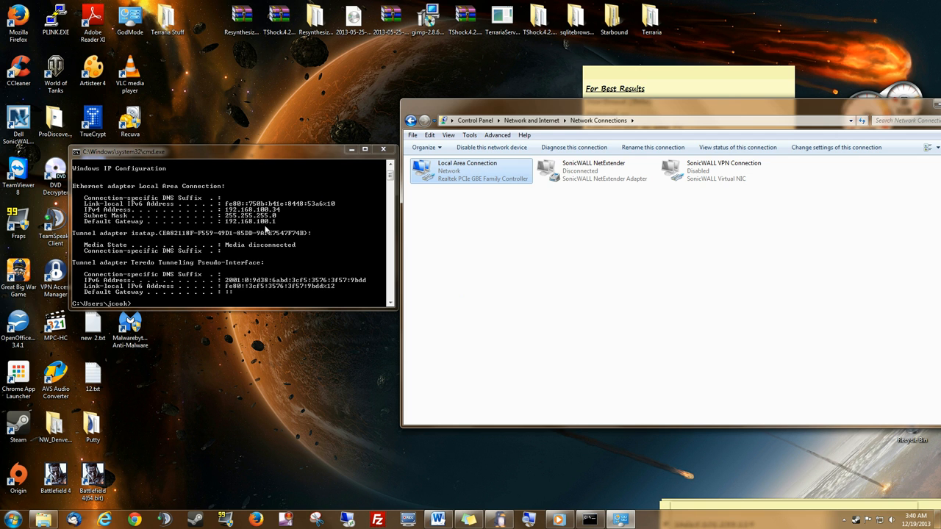
- Log in to the Medialink router admin page at 192.168.100.1 in Chrome
left_click(133, 521)
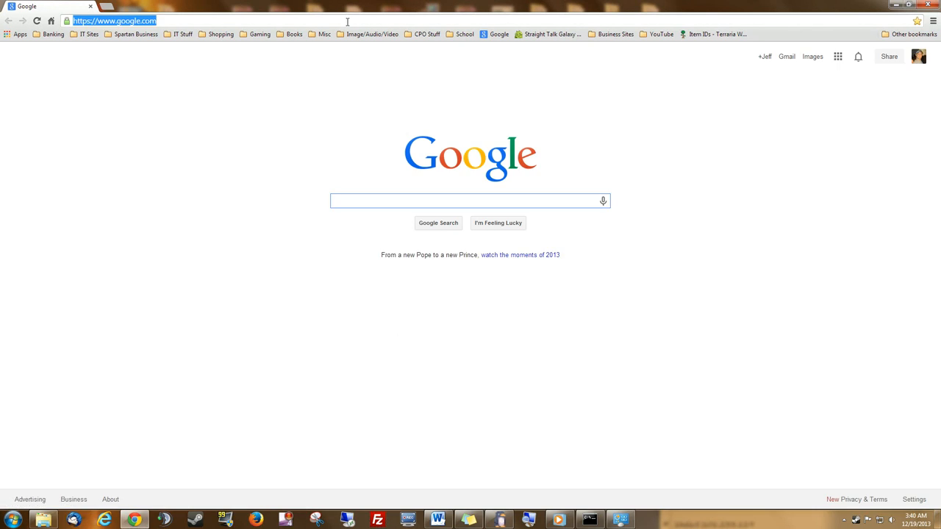
type("192.168.100.1")
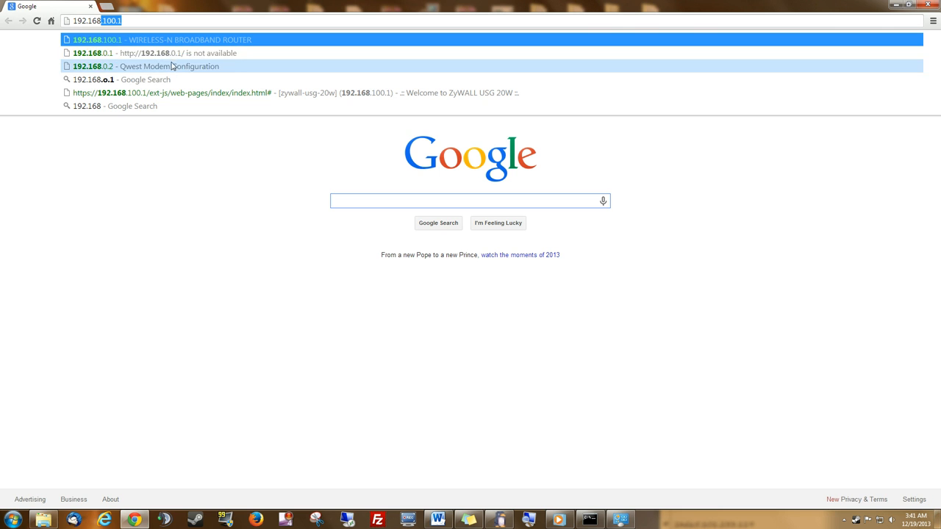
left_click(154, 41)
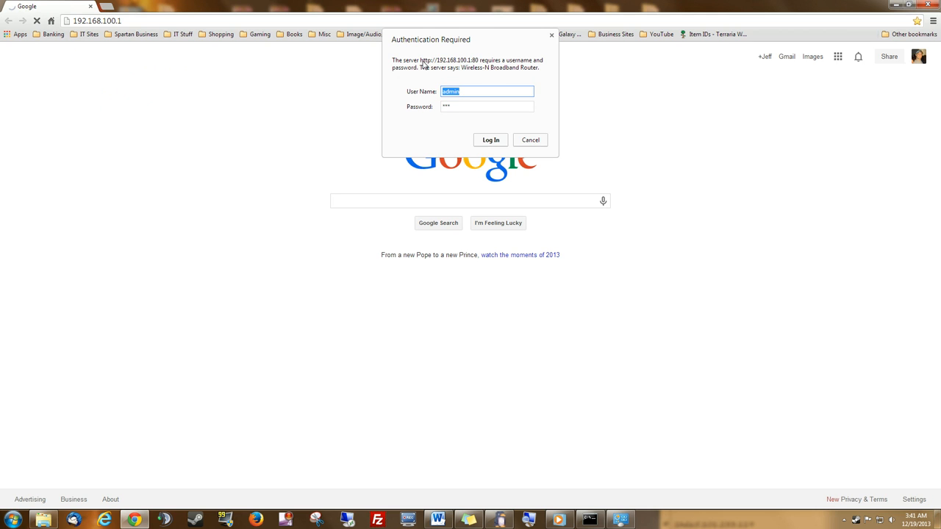
left_click(492, 143)
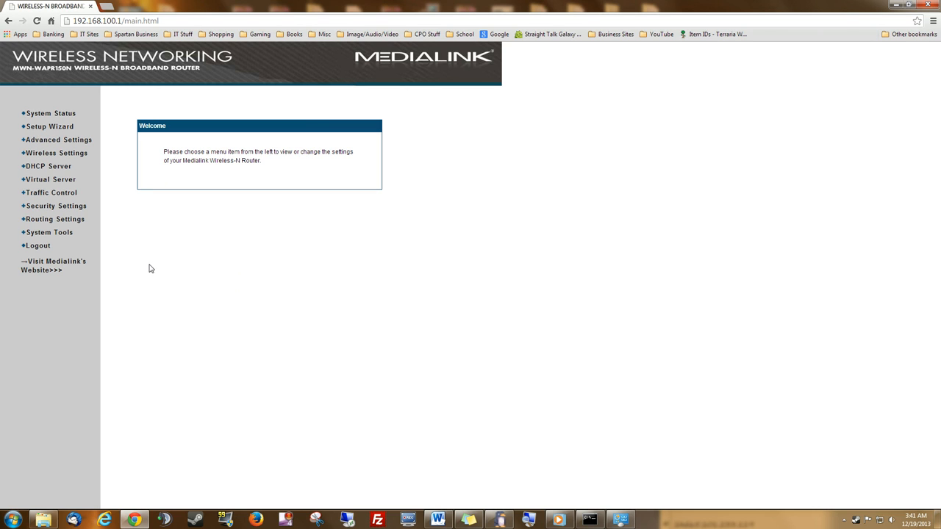
- Go to the router's Port Range Forwarding page under Virtual Server
left_click(34, 184)
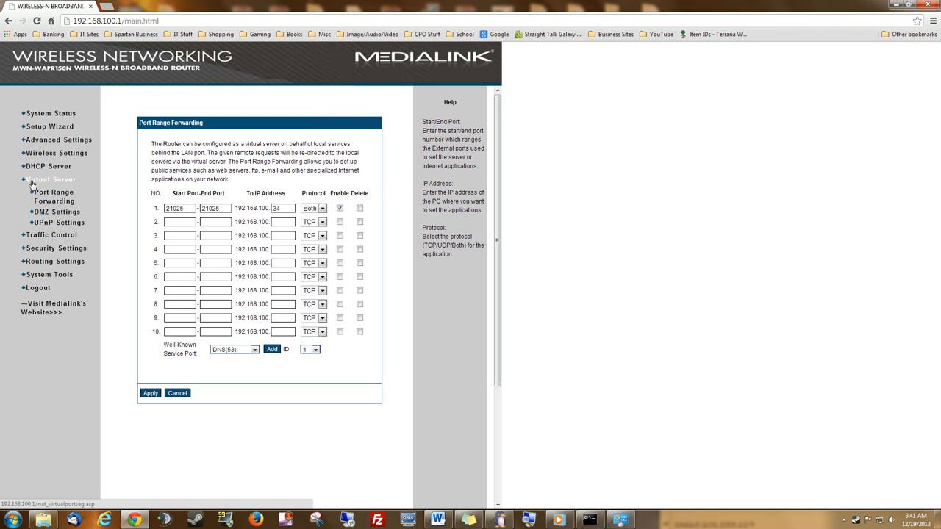
left_click_drag(138, 126, 203, 123)
left_click(160, 123)
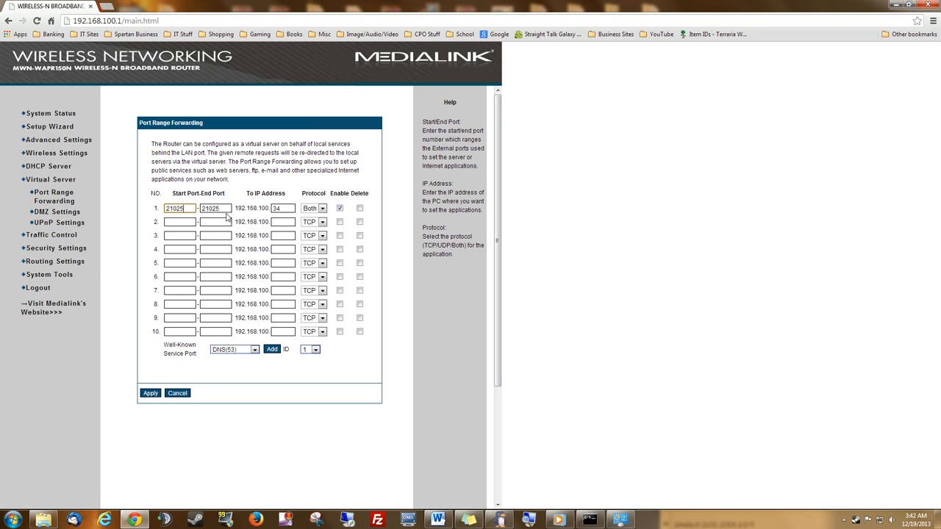
- Review rule 1: ports 21025–21025 to 192.168.100.34, protocol kept as Both
left_click(206, 213)
left_click(288, 209)
double_click(274, 210)
left_click(260, 221)
left_click(322, 210)
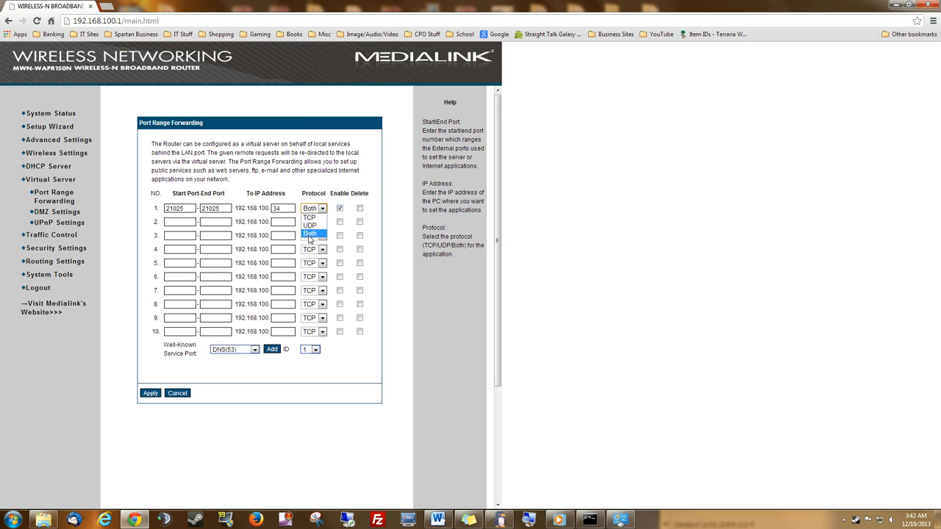
left_click(312, 235)
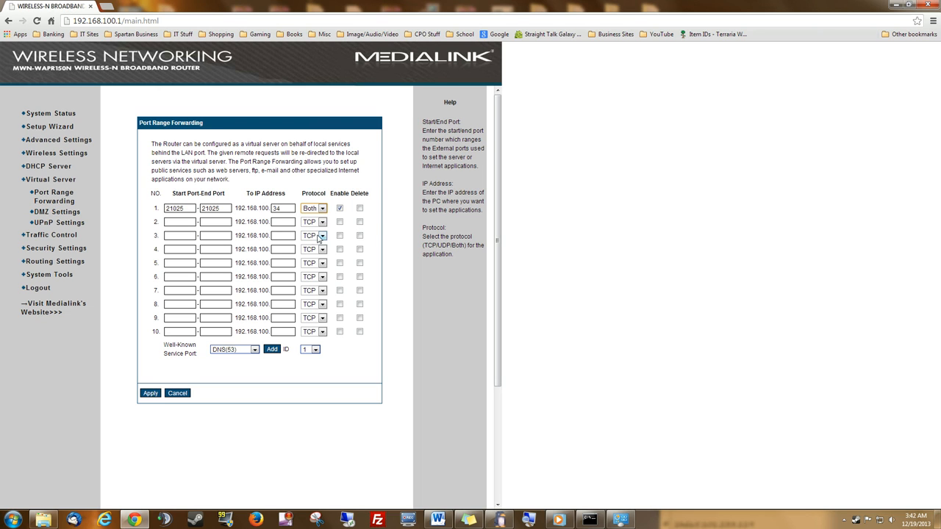
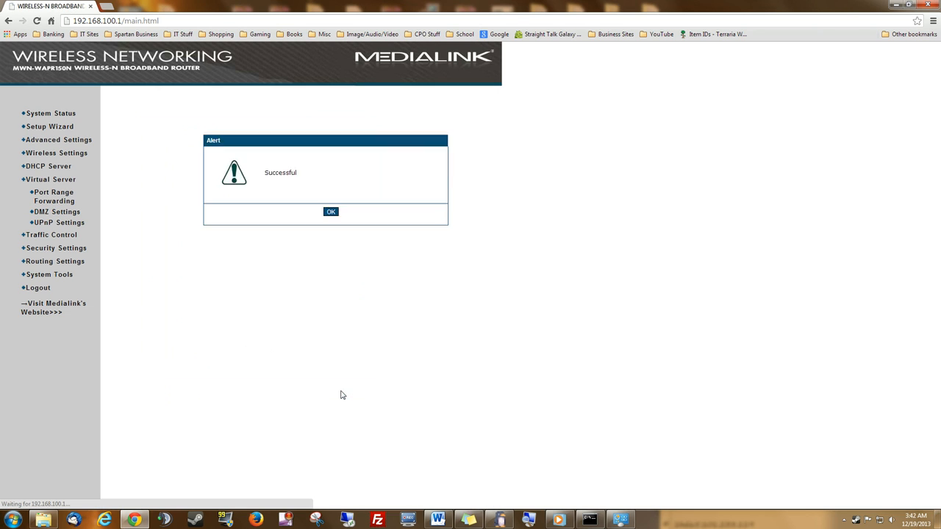
- Acknowledge the saved port 21025 rule, check UPnP Settings, return to Port Range Forwarding
left_click(330, 213)
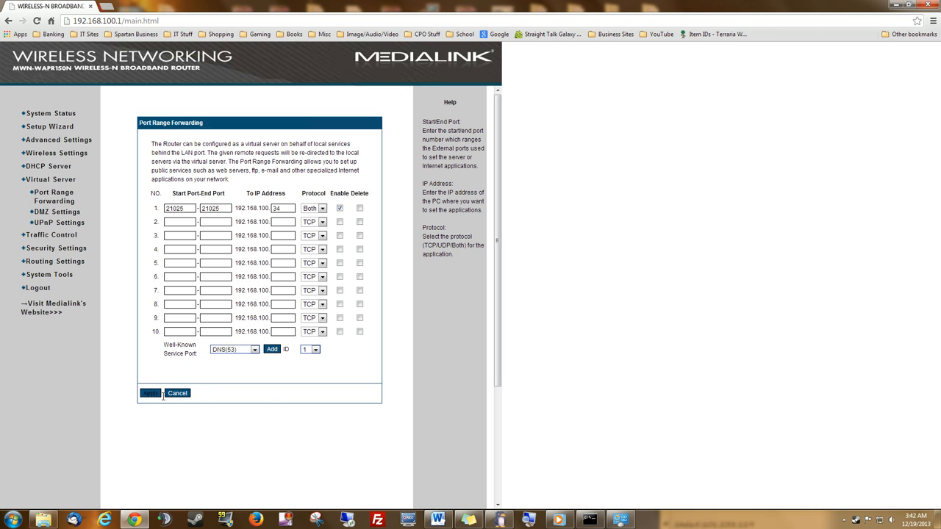
left_click(53, 225)
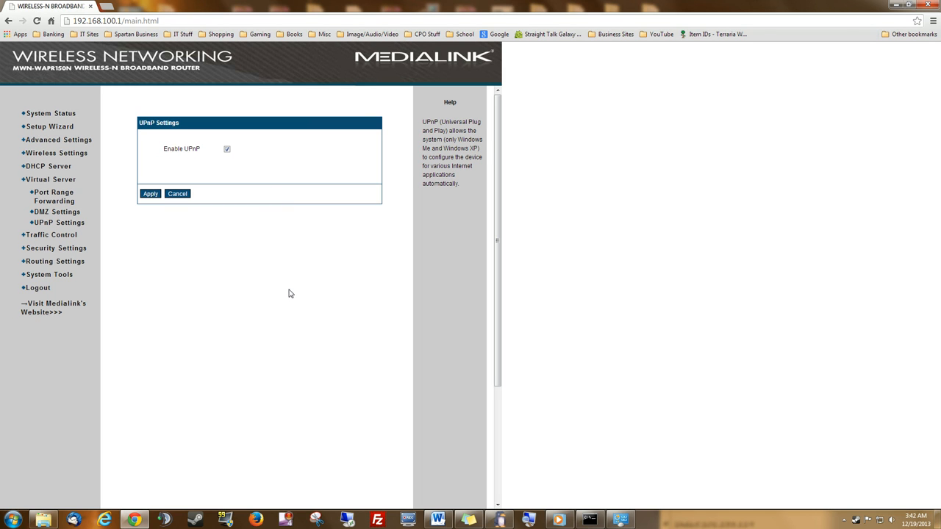
left_click(57, 202)
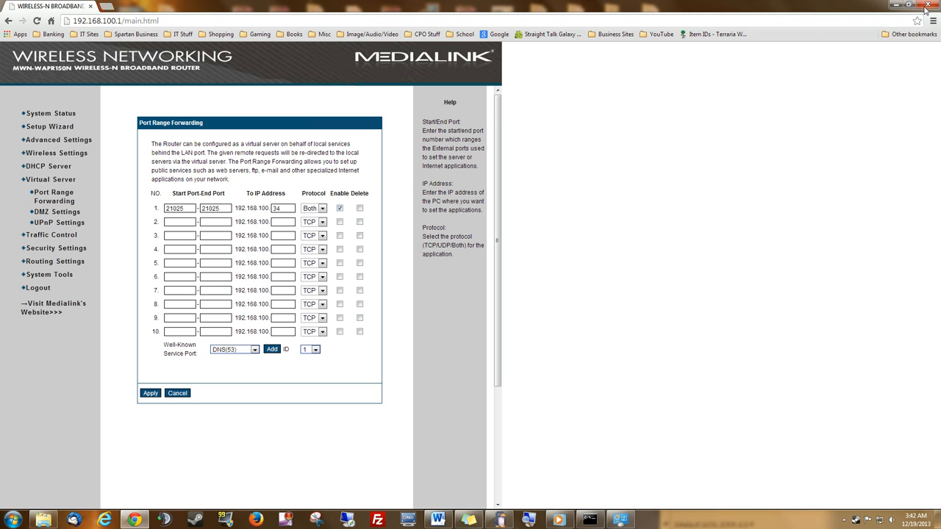
- Clear away other windows and bring back the Starbound folder in Explorer
left_click(896, 5)
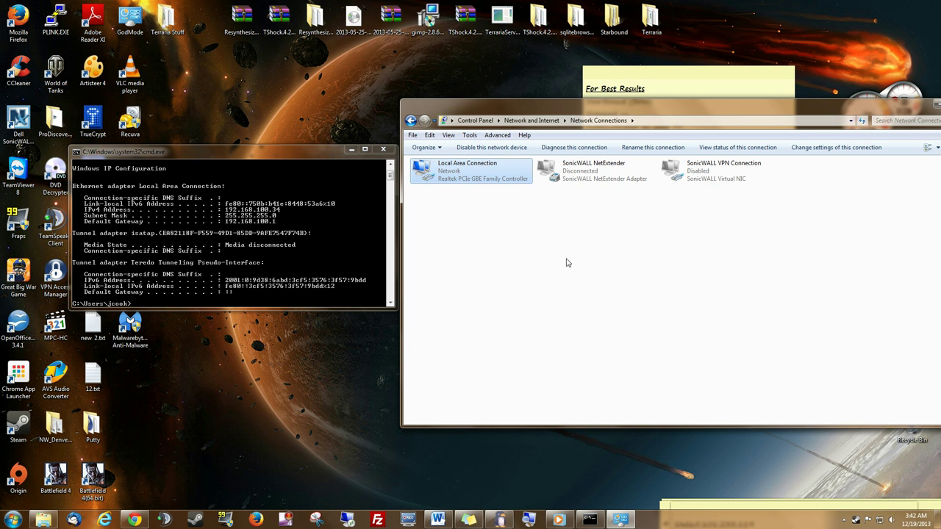
left_click(351, 150)
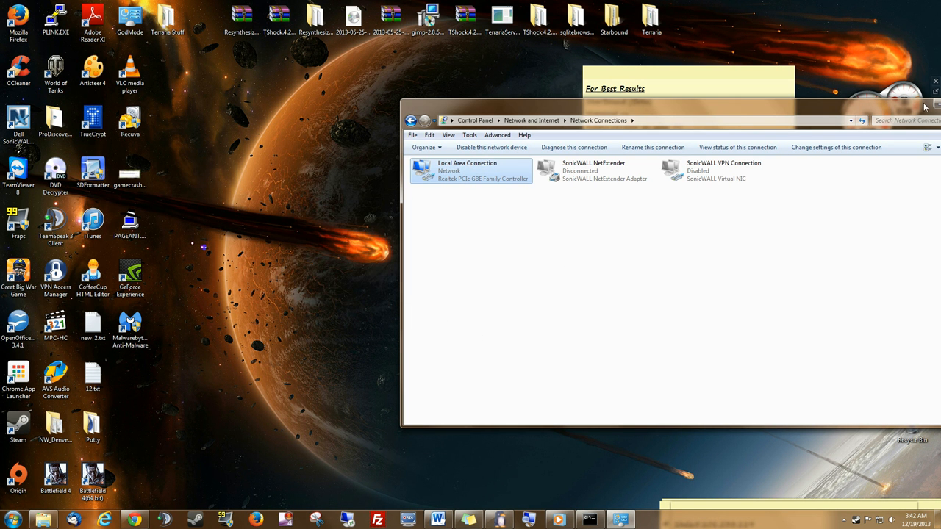
left_click_drag(932, 106, 815, 84)
left_click(808, 78)
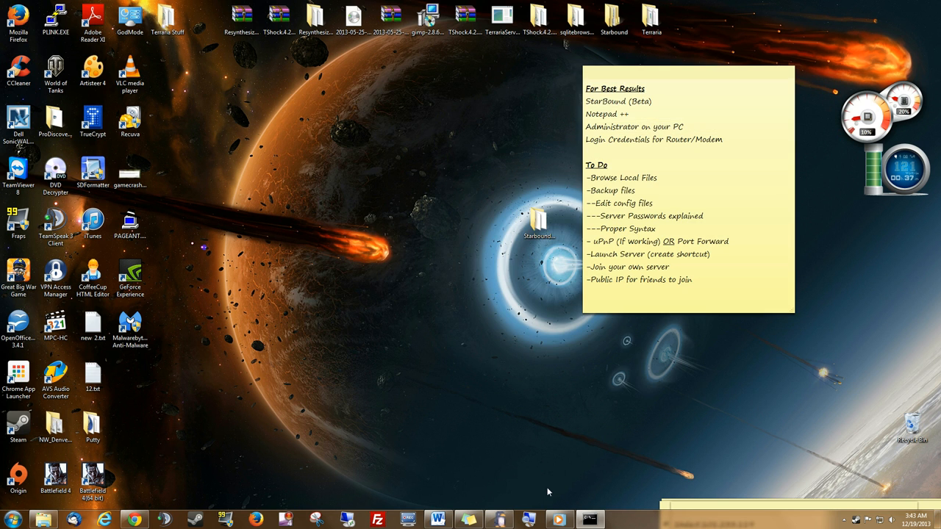
left_click(44, 520)
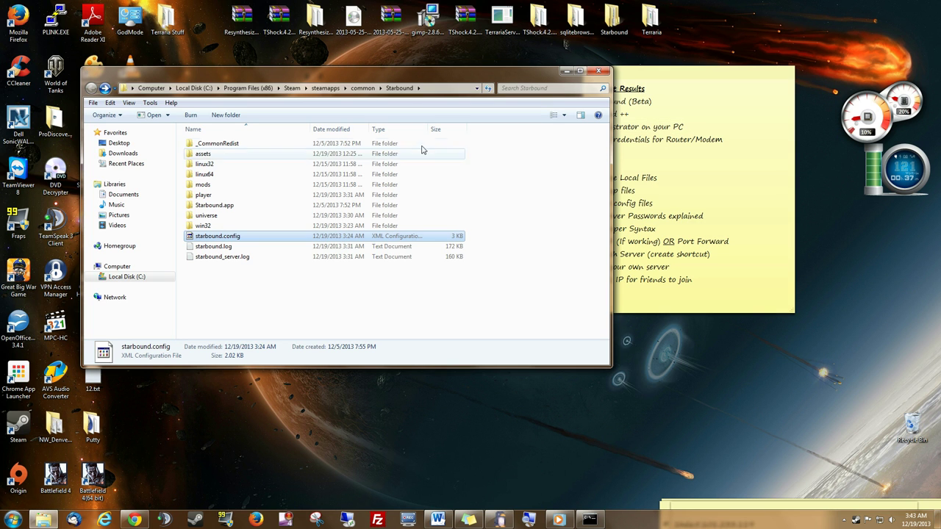
- In the win32 folder, create a shortcut to starbound_server.exe
left_click(441, 88)
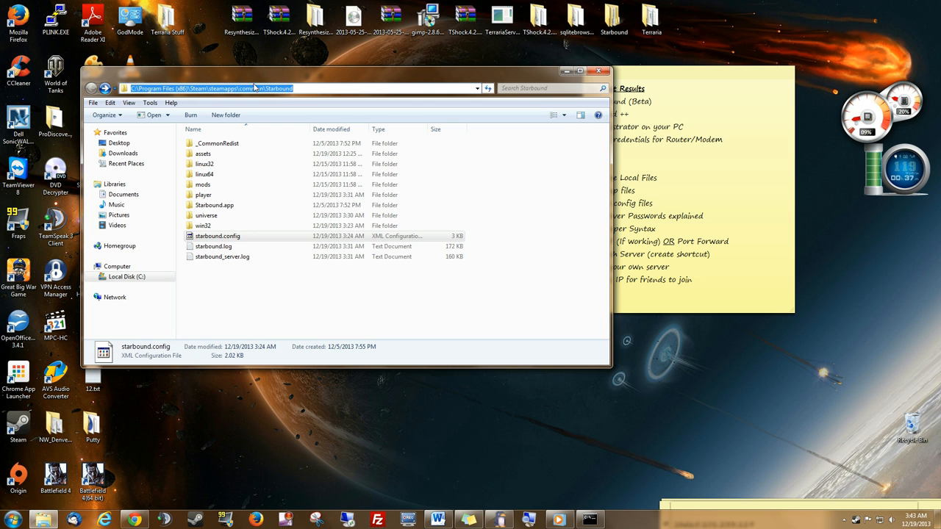
left_click(317, 89)
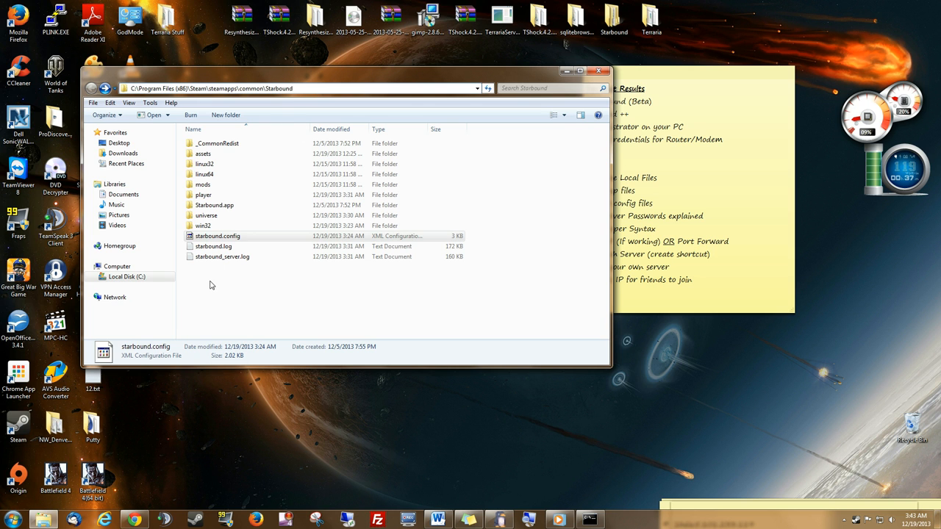
left_click(203, 227)
double_click(214, 228)
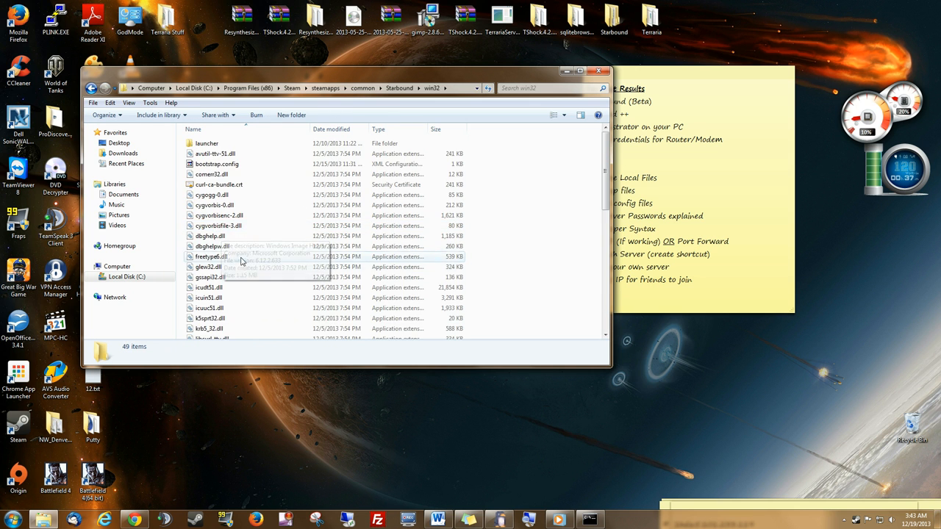
scroll(241, 261, "down", 7)
scroll(241, 265, "down", 3)
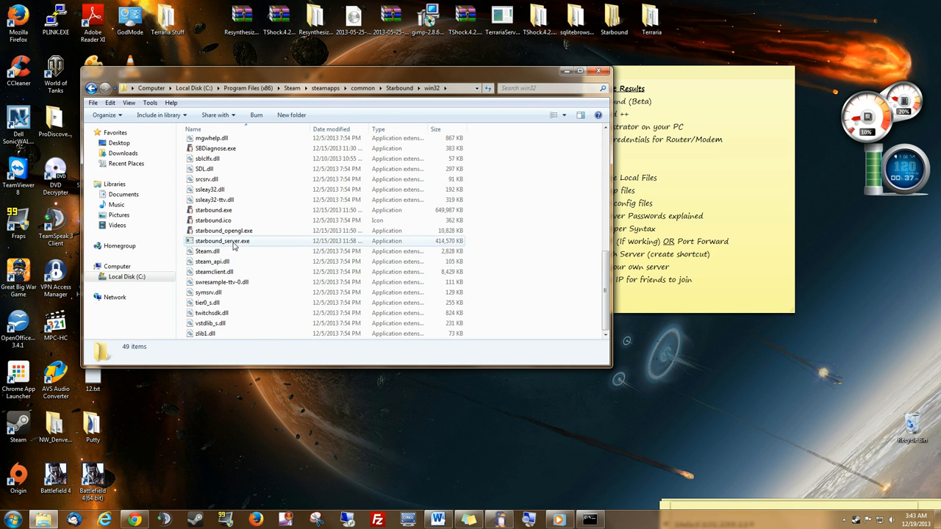
left_click(214, 241)
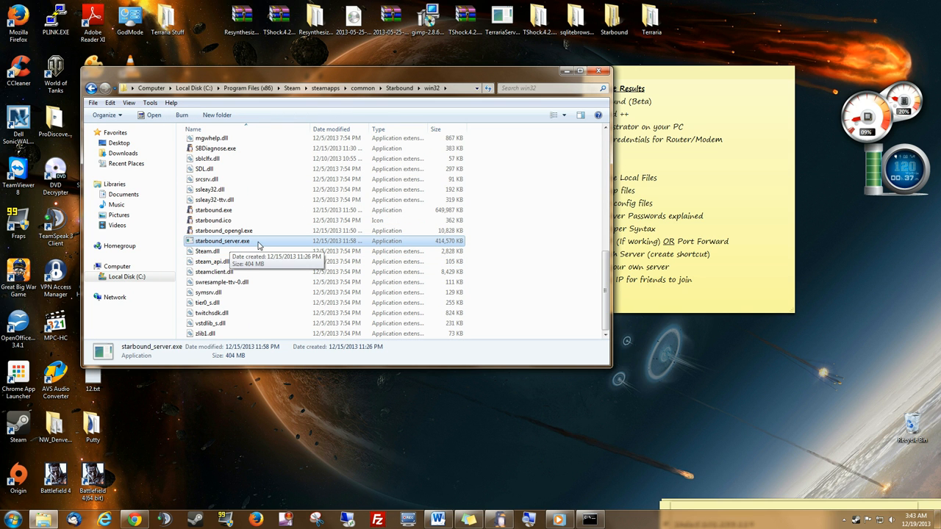
right_click(258, 246)
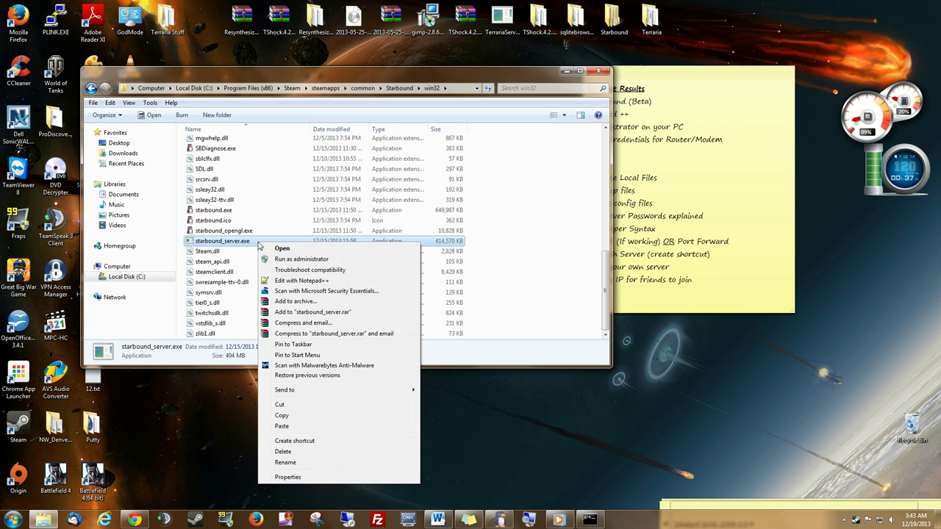
left_click(297, 441)
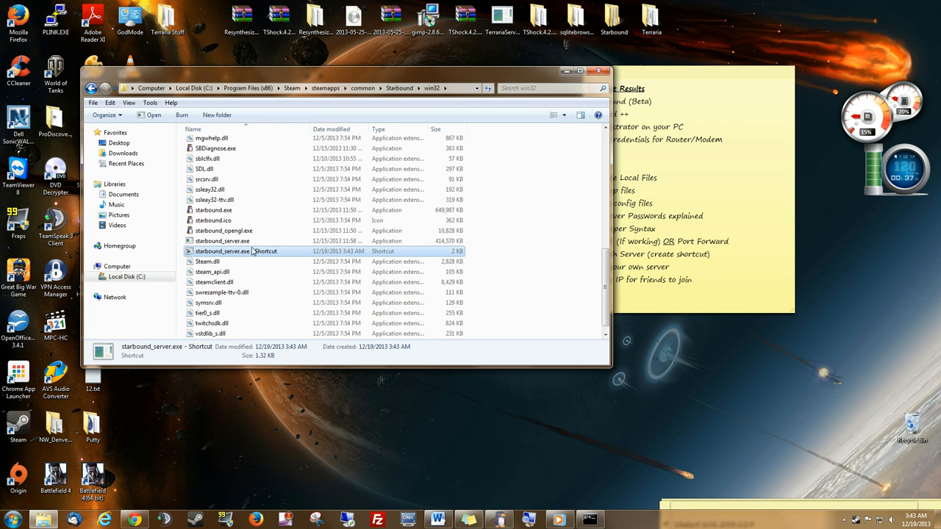
- Move the server shortcut onto the desktop and position it near the centre
left_click_drag(245, 255, 206, 22)
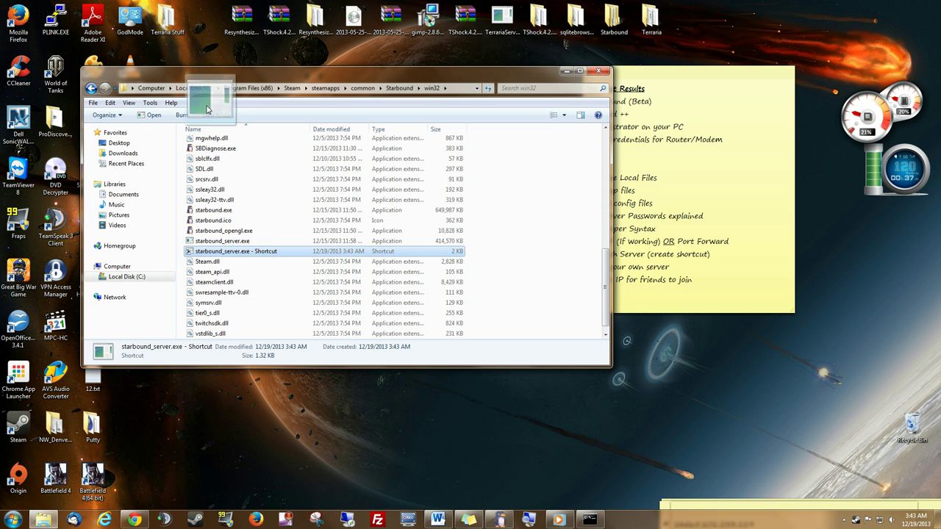
left_click(565, 71)
mouse_move(204, 22)
left_mouse_down()
mouse_move(308, 185)
mouse_move(435, 277)
mouse_move(474, 230)
left_mouse_up()
- Start the Starbound server from the desktop shortcut and bring up the Starbound Launcher
double_click(475, 230)
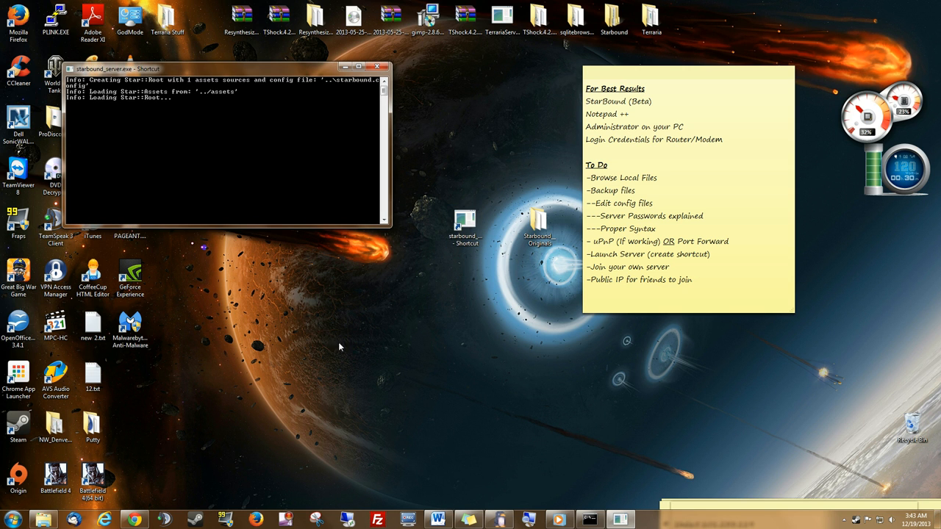
left_click(499, 520)
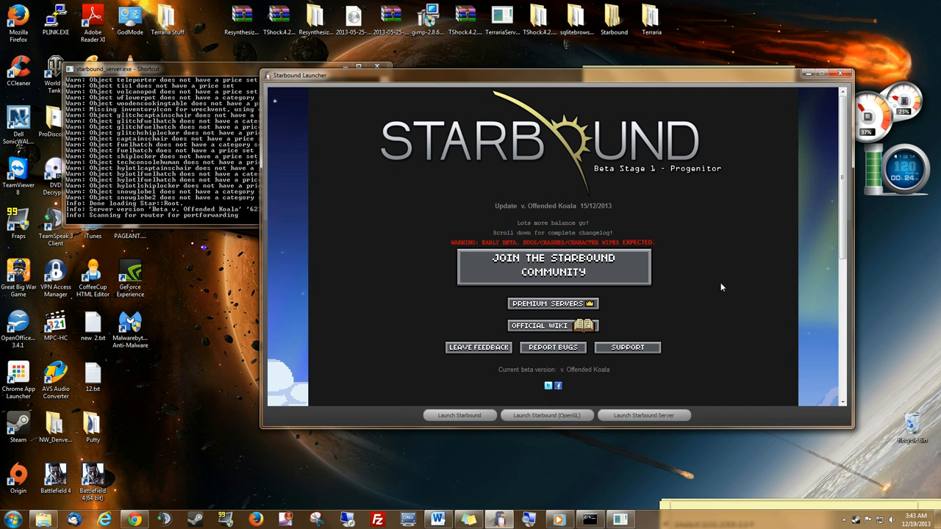
left_click(807, 74)
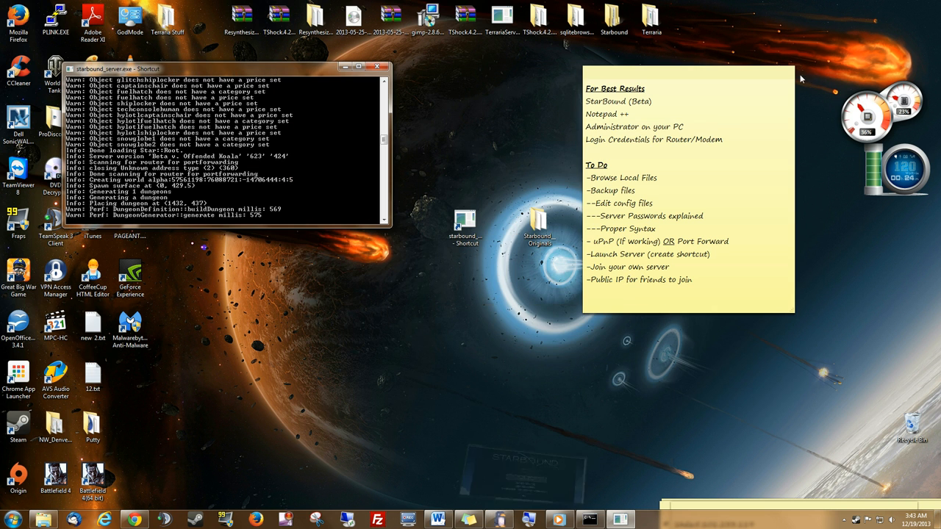
left_click(515, 511)
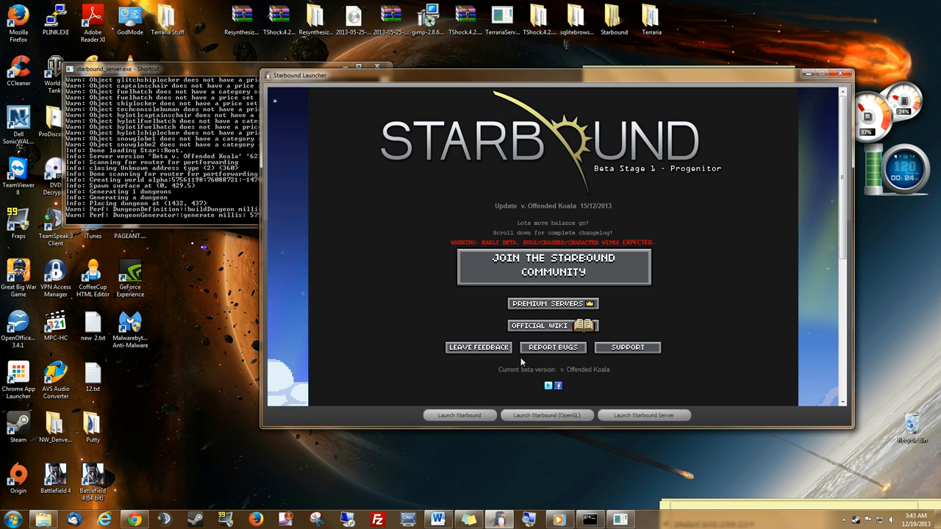
- Tidy the desktop shortcut, then launch the Starbound game from the launcher
left_click(809, 75)
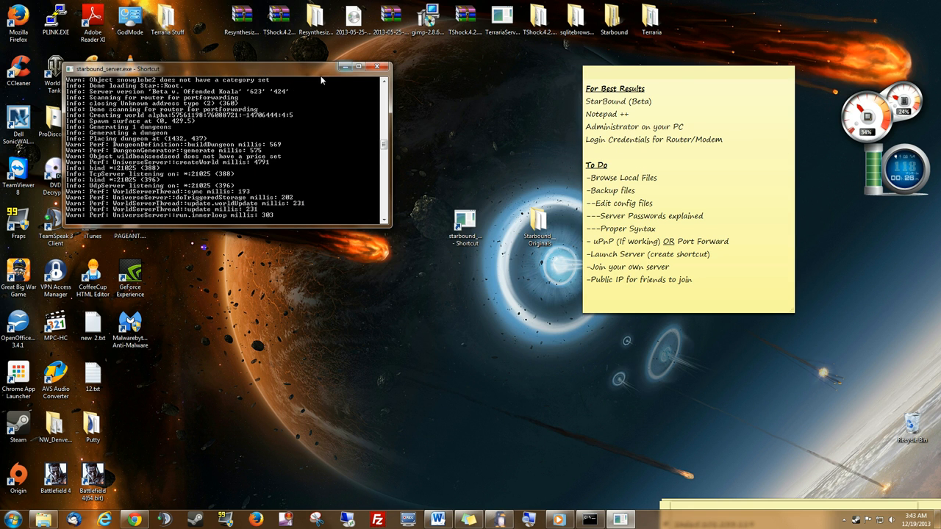
left_click_drag(465, 221, 503, 177)
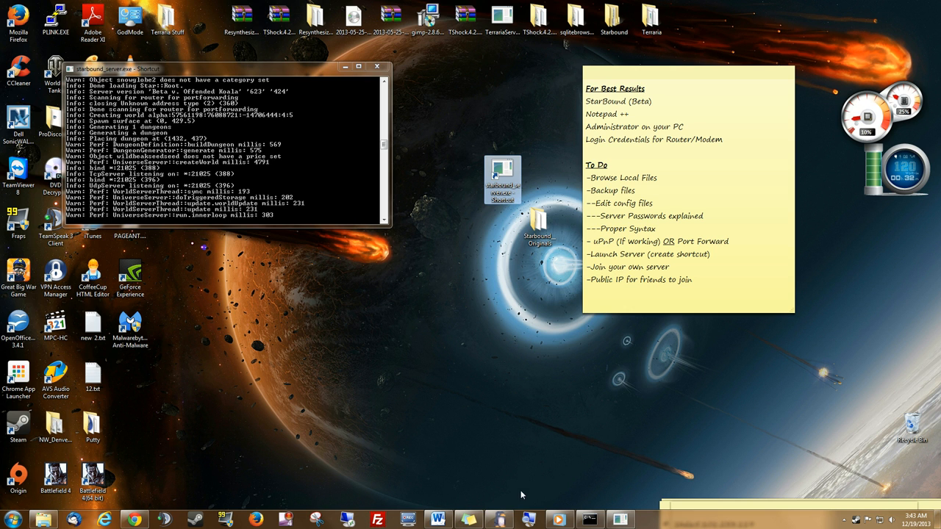
left_click(500, 520)
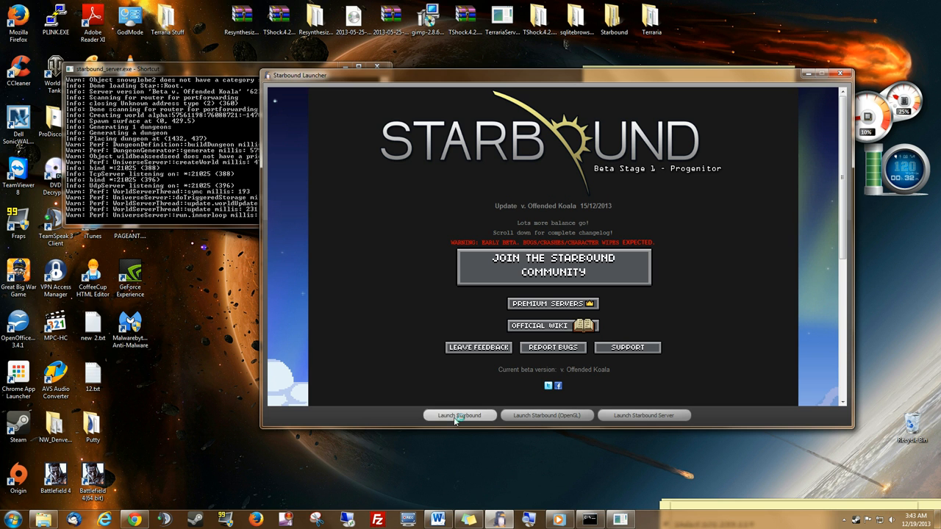
left_click(807, 74)
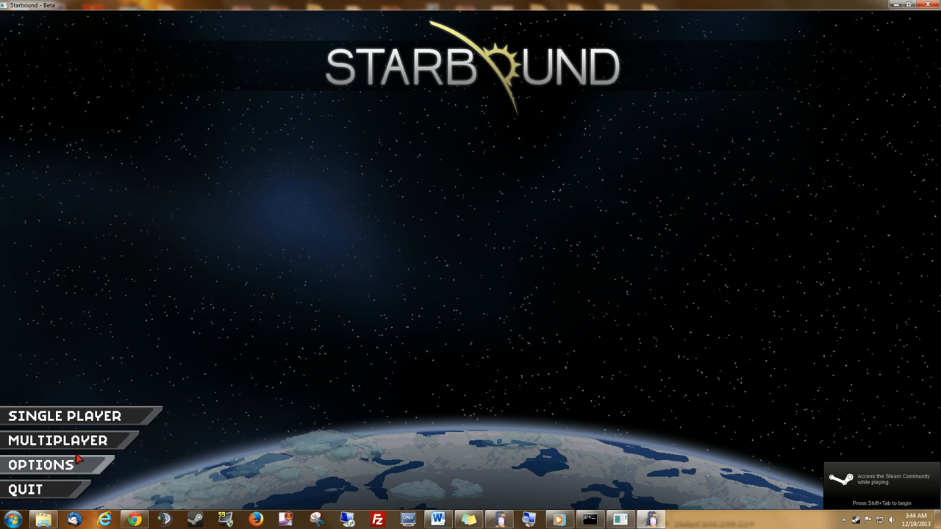
- Join the multiplayer server at 192.168.100.34 as Icekicker and walk right on the ship
left_click(81, 441)
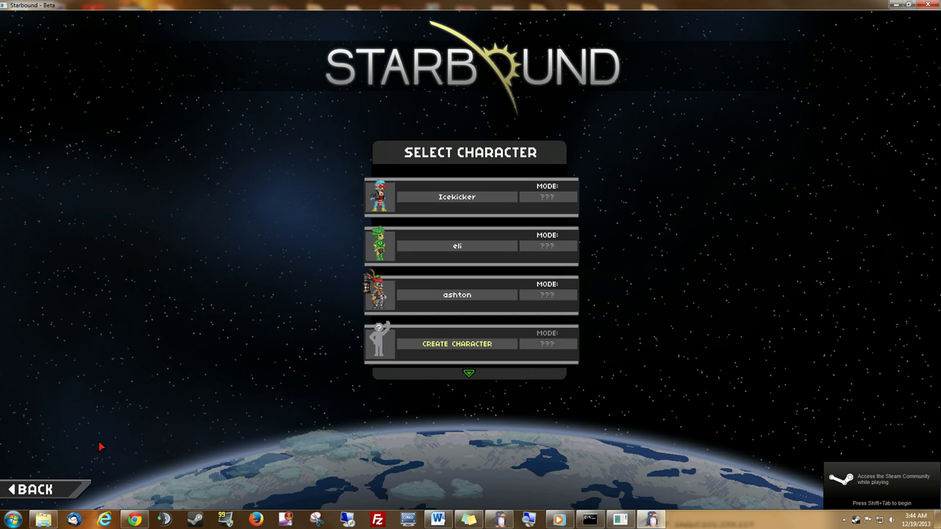
left_click(422, 208)
double_click(535, 254)
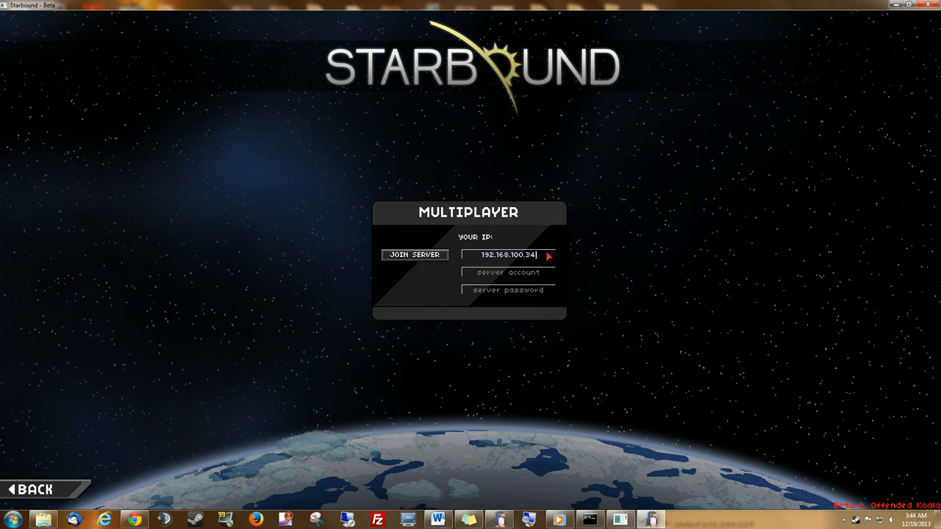
left_click(417, 259)
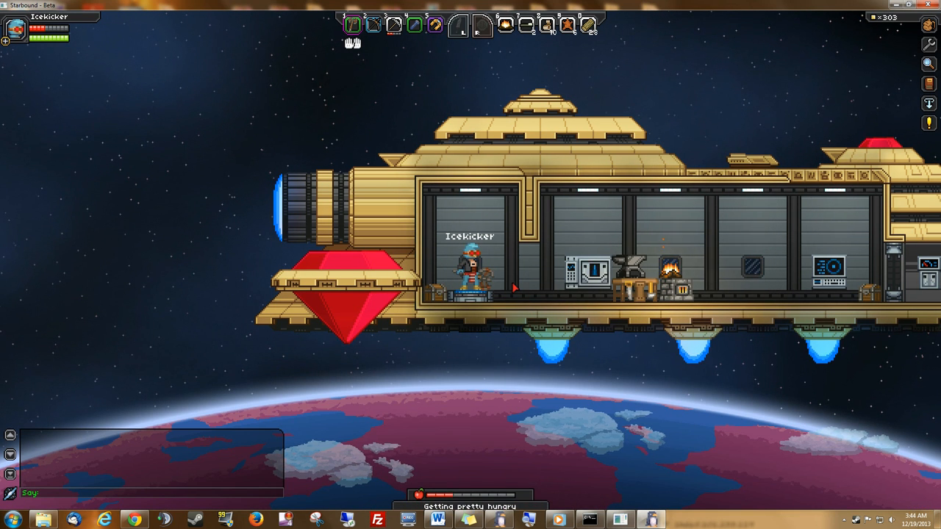
key("d")
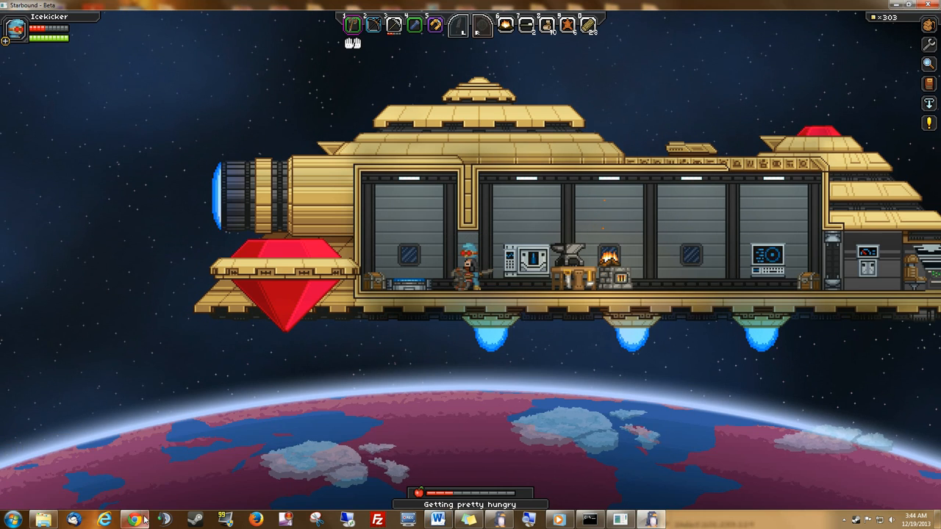
- Go to whatsmyip.org in a new Chrome tab to see the external IP
left_click(163, 478)
left_click(105, 6)
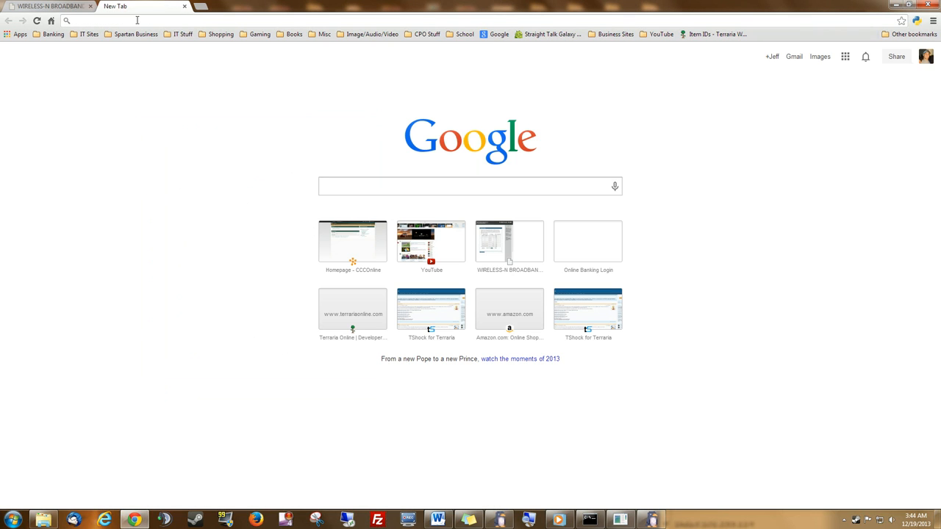
type("whatsmyip.org")
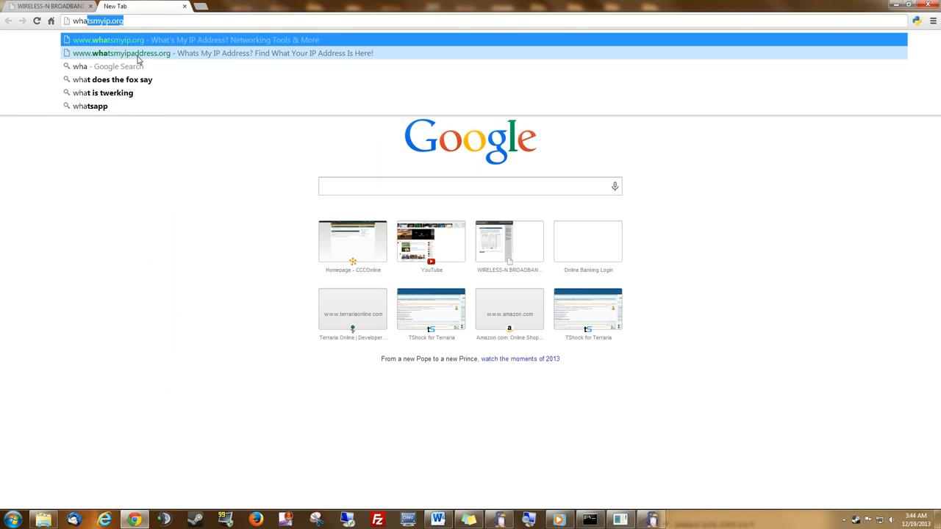
left_click(136, 40)
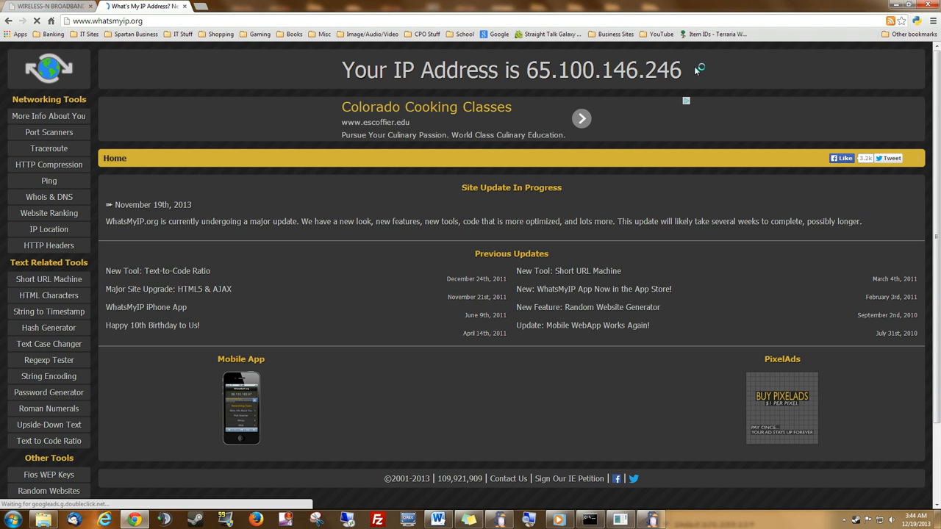
left_click_drag(682, 70, 525, 68)
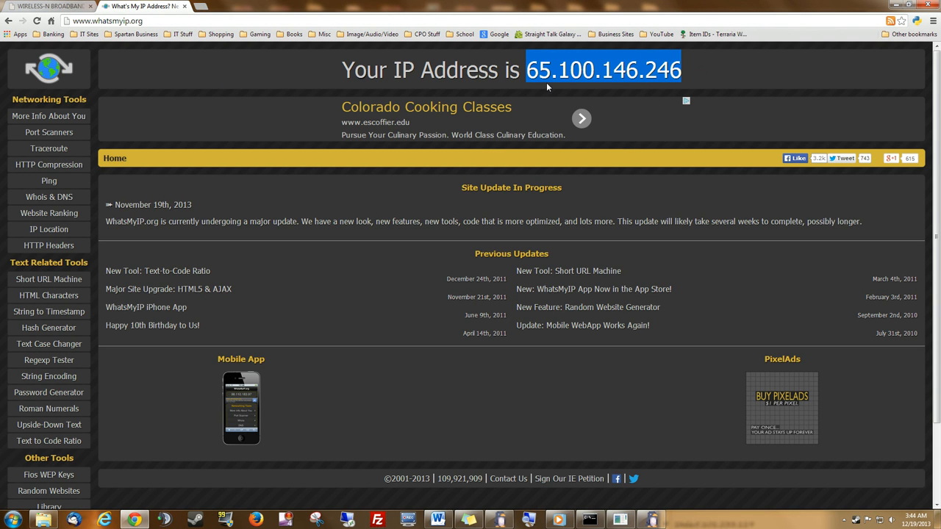
left_click(700, 71)
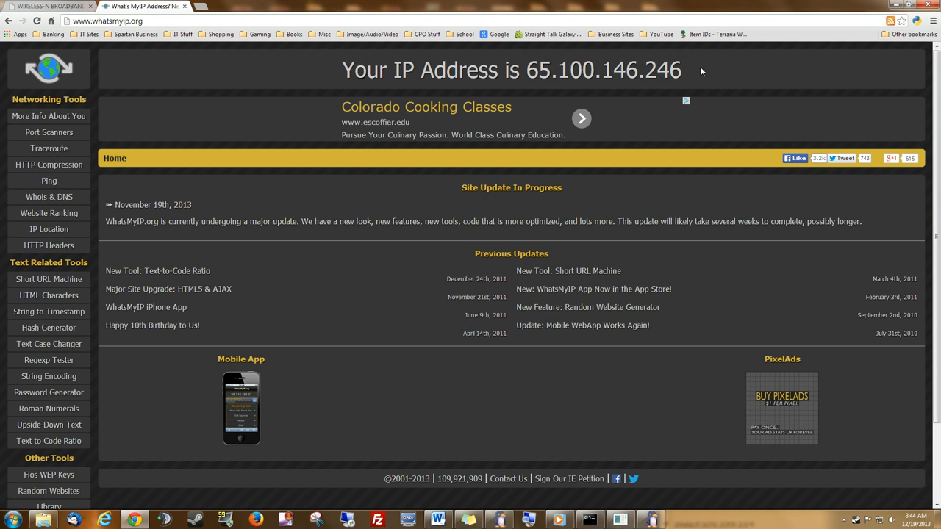
left_click_drag(527, 70, 681, 68)
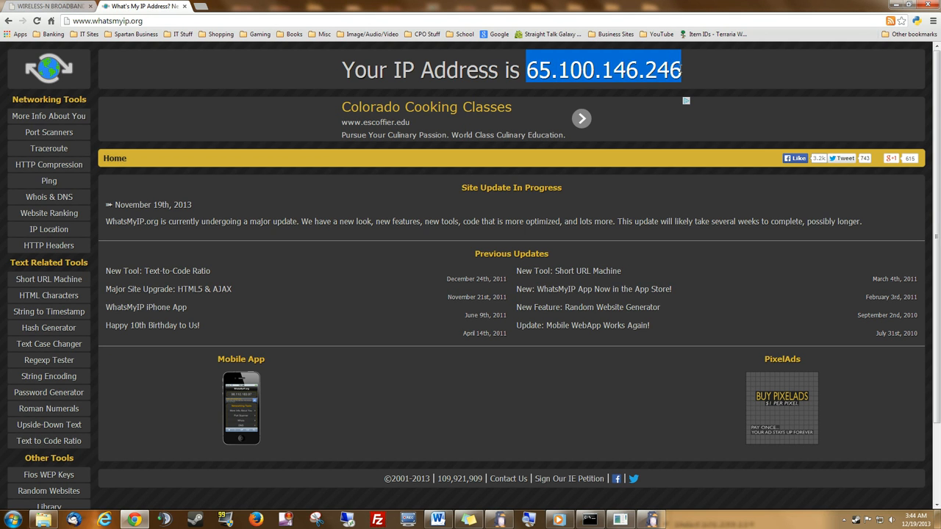
left_click(693, 71)
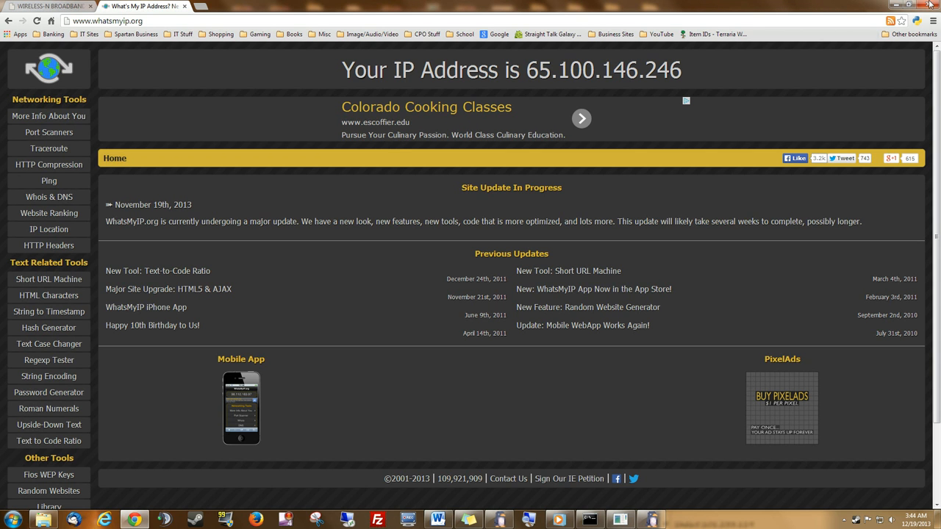
left_click(891, 5)
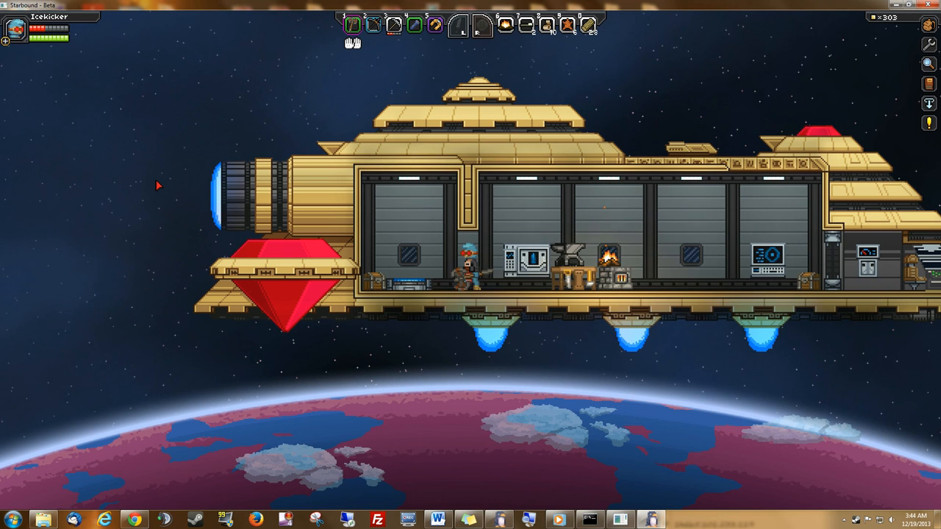
- Send a party invite to the named player and dismiss the invite window
left_click(5, 40)
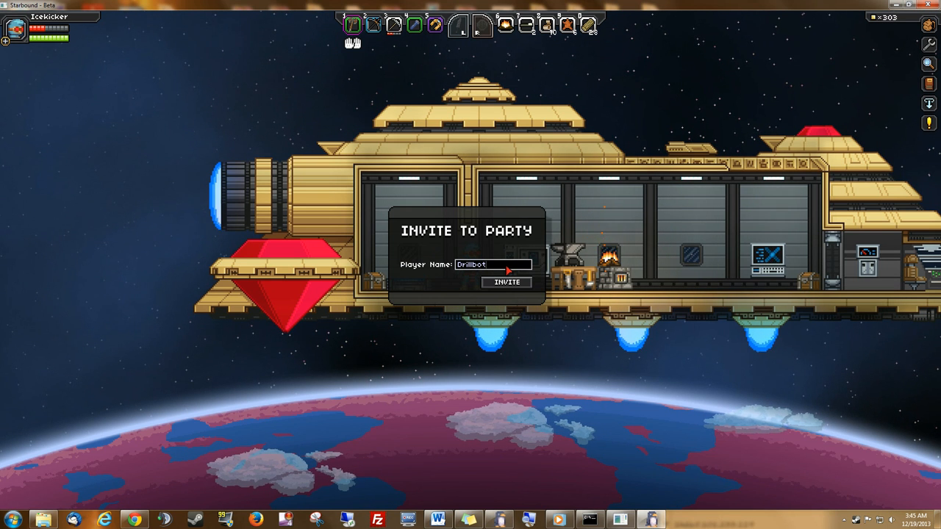
left_click(503, 287)
left_click(507, 287)
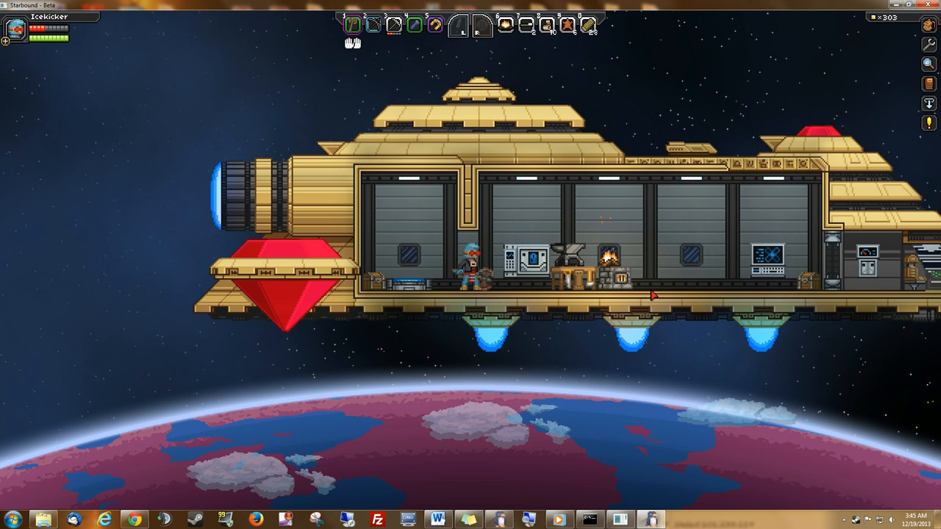
- Walk the character back and forth along the ship's deck
key("d")
key("a")
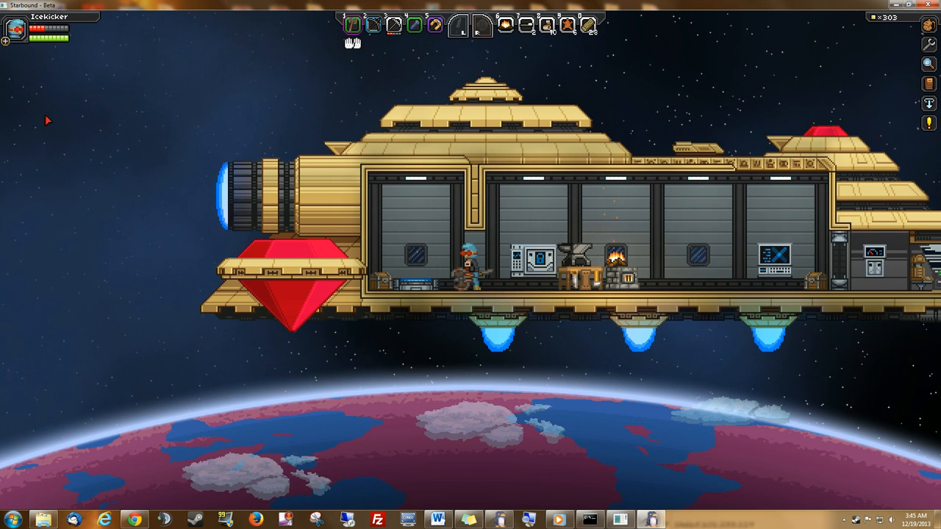
key("d")
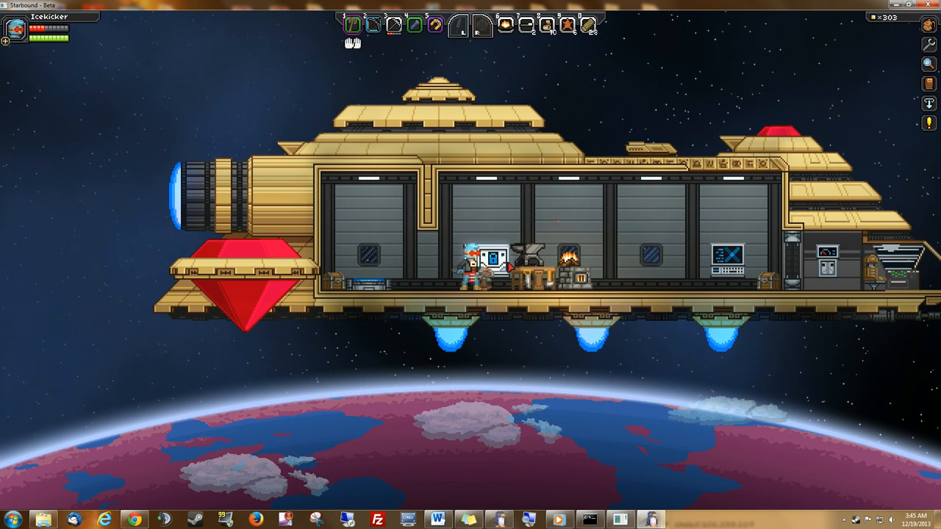
key("d")
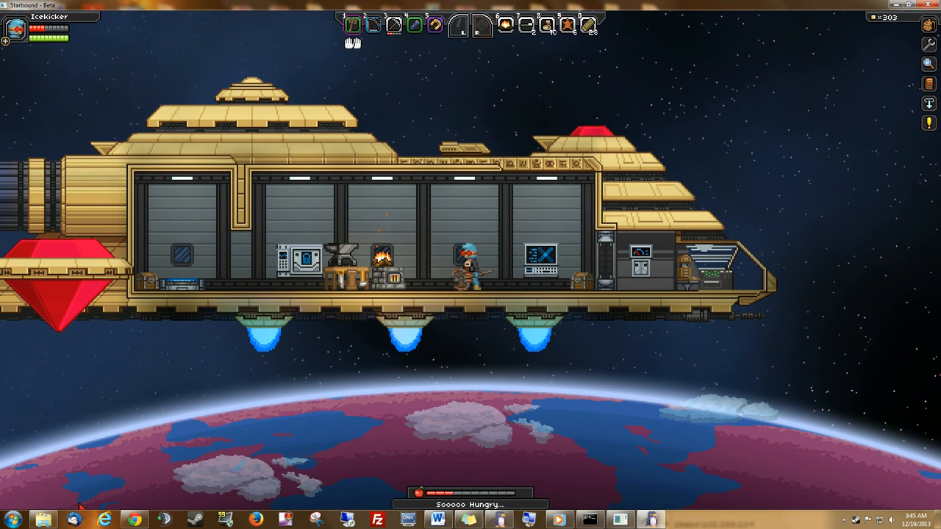
- Bring up the main Starbound install folder in Windows Explorer
left_click(43, 519)
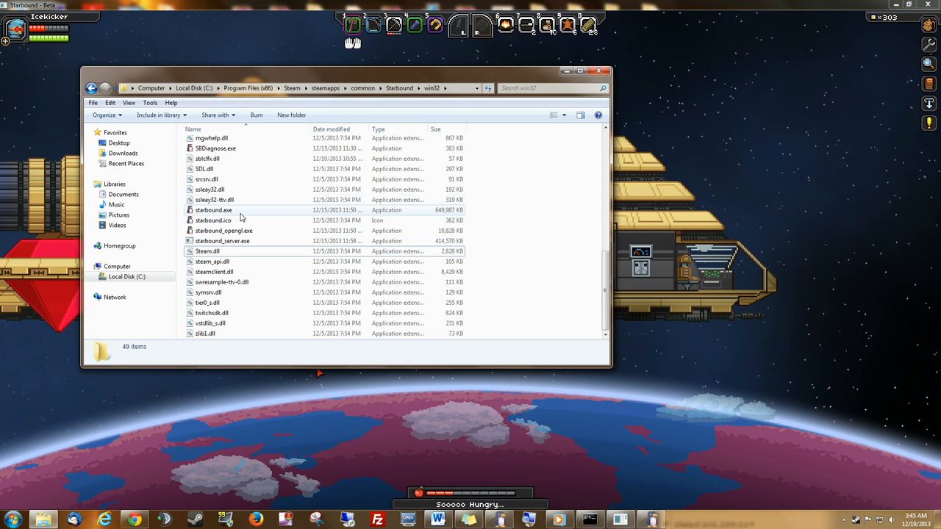
left_click(91, 88)
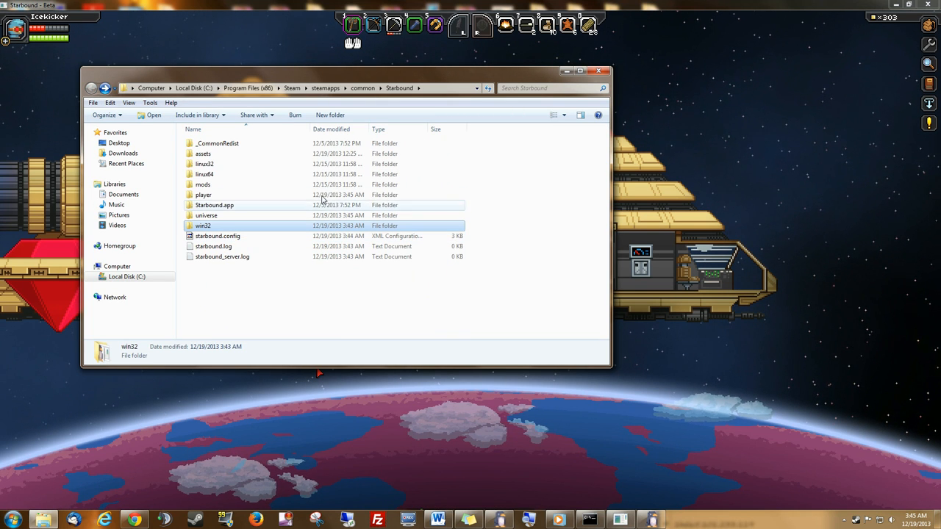
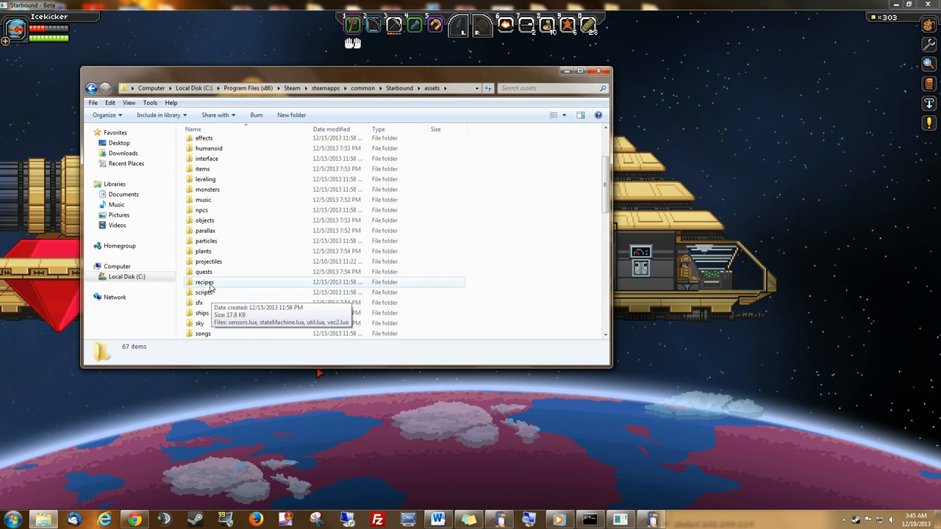
- Browse into recipes > furniture and view the tier2 furniture recipe files
double_click(205, 283)
scroll(220, 294, "down", 1)
scroll(213, 316, "up", 1)
double_click(209, 185)
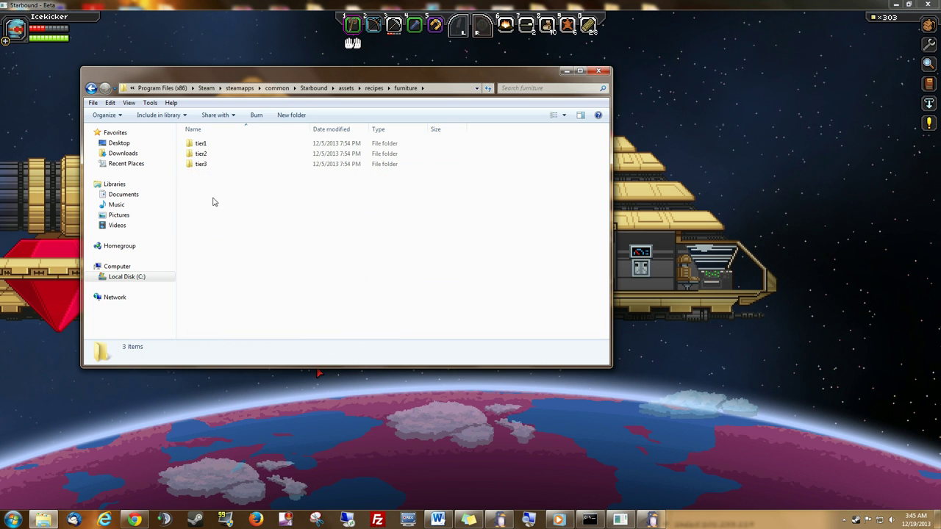
double_click(202, 156)
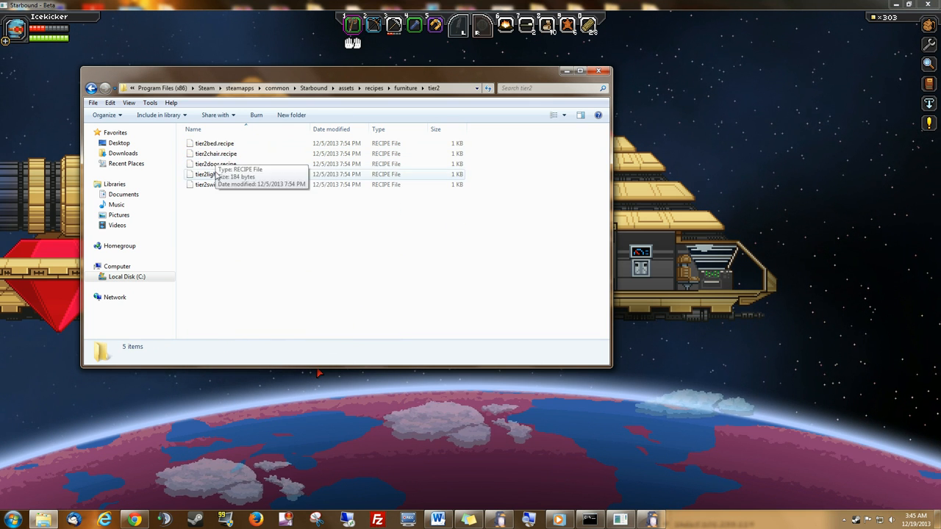
left_click(91, 88)
- View the tier1 furniture recipes, back out to recipes, and dismiss Explorer to return to Starbound
double_click(204, 144)
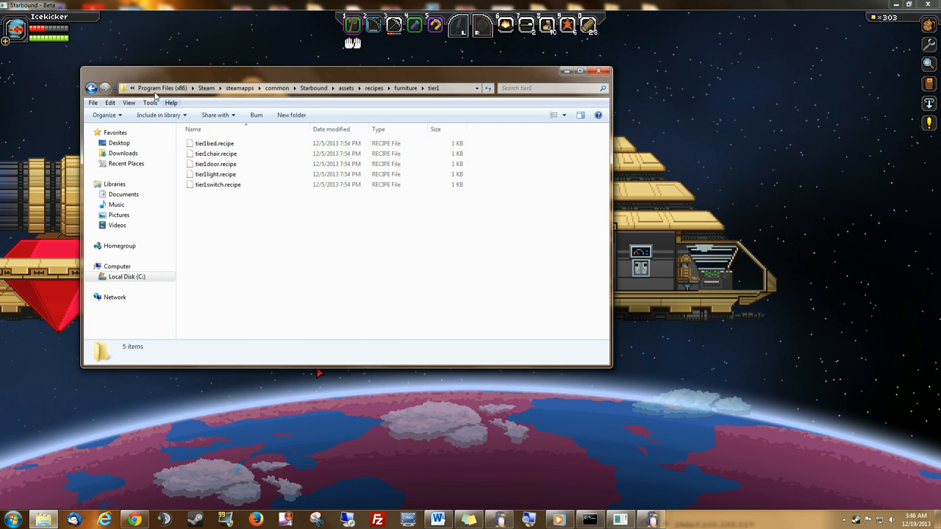
left_click(91, 88)
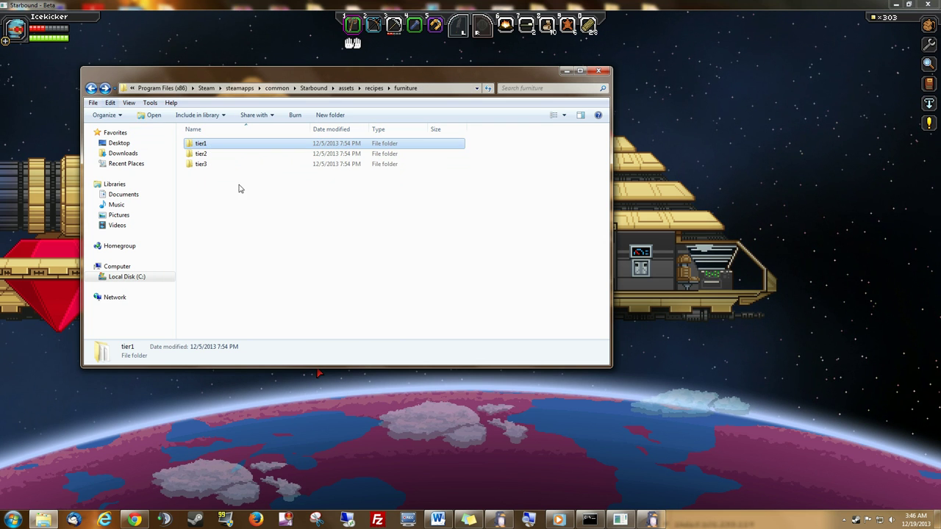
left_click(91, 87)
scroll(279, 257, "down", 1)
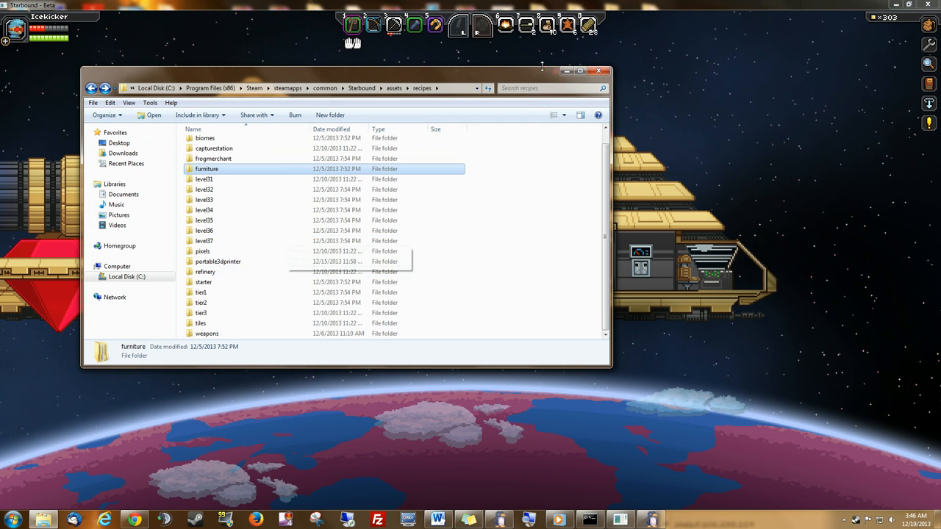
left_click(566, 71)
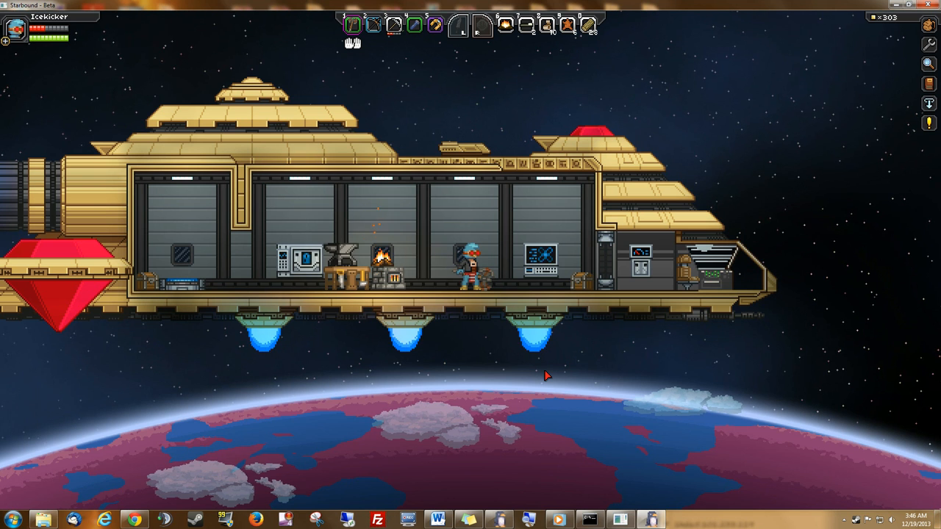